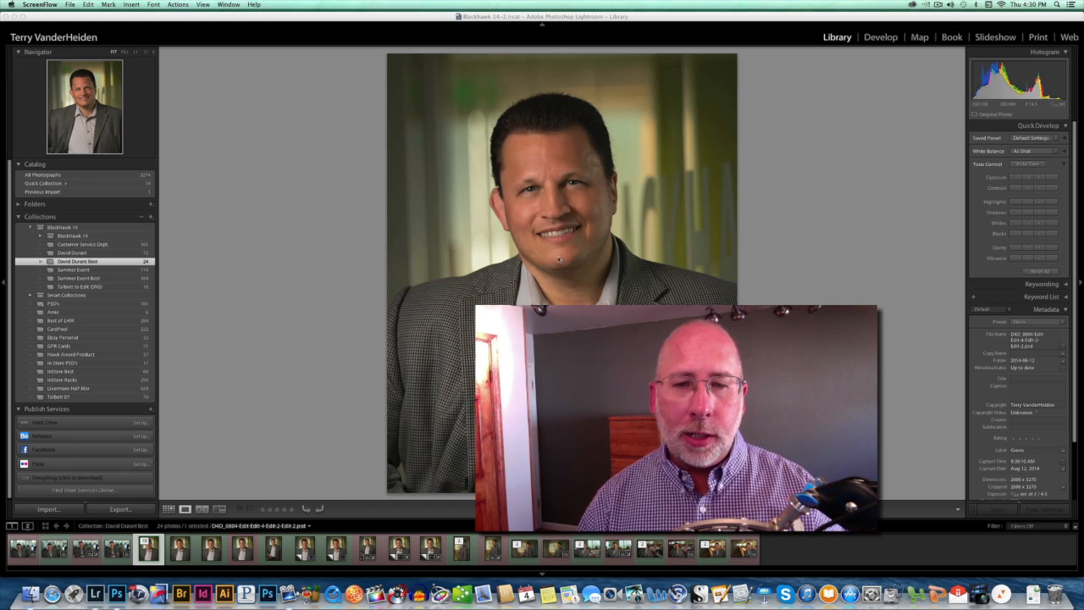
Send the portrait to Tonality Pro as a PSD copy with Lightroom adjustments, 16 bits/component, sRGB, resolution 300.
right_click(562, 265)
mouse_move(588, 305)
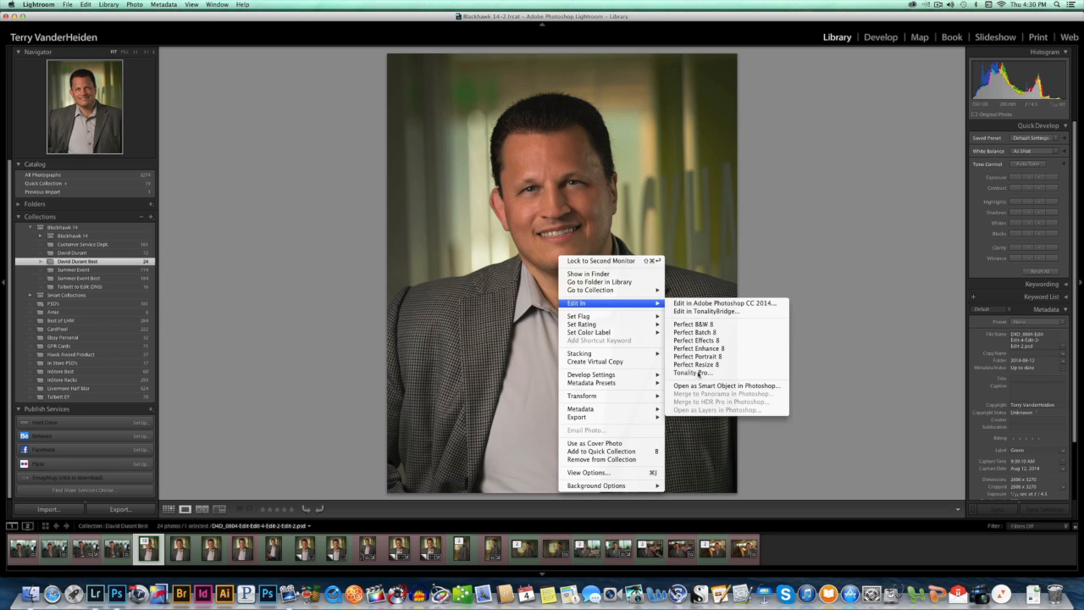
left_click(696, 372)
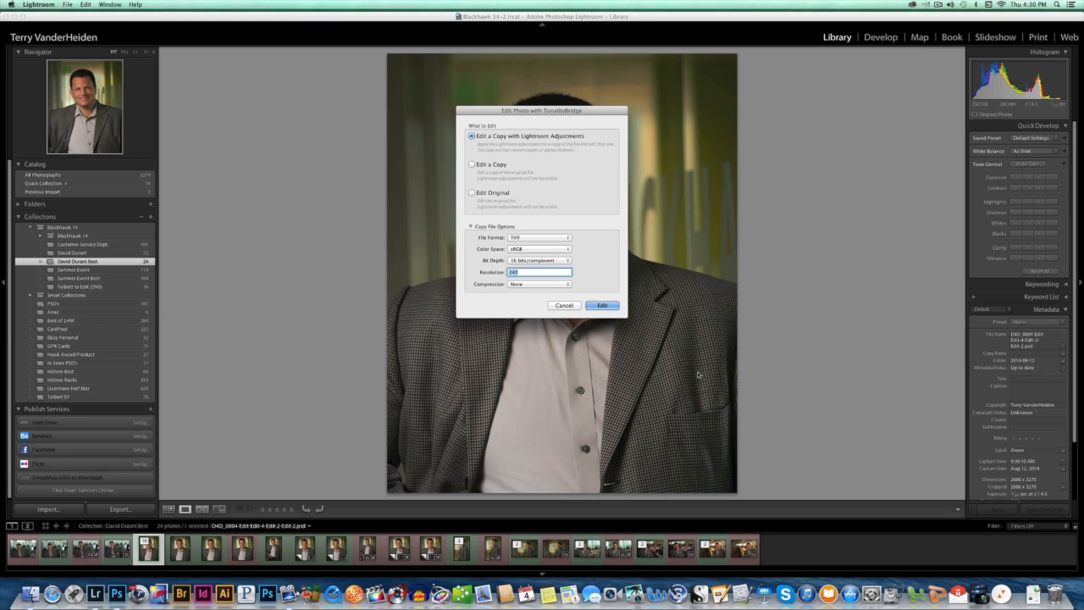
left_click(565, 238)
left_click(559, 245)
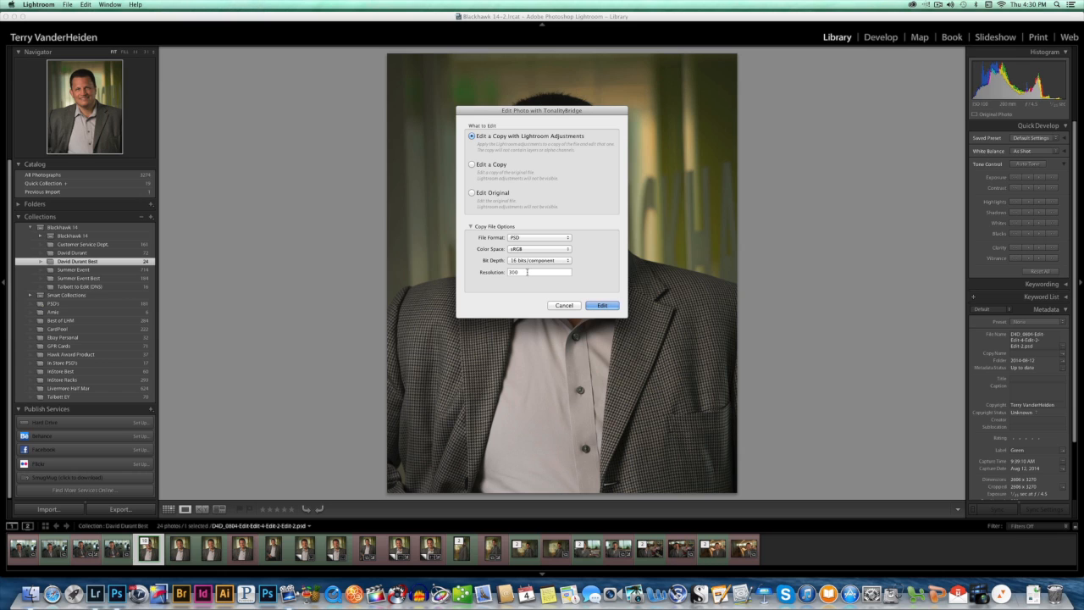
left_click(603, 306)
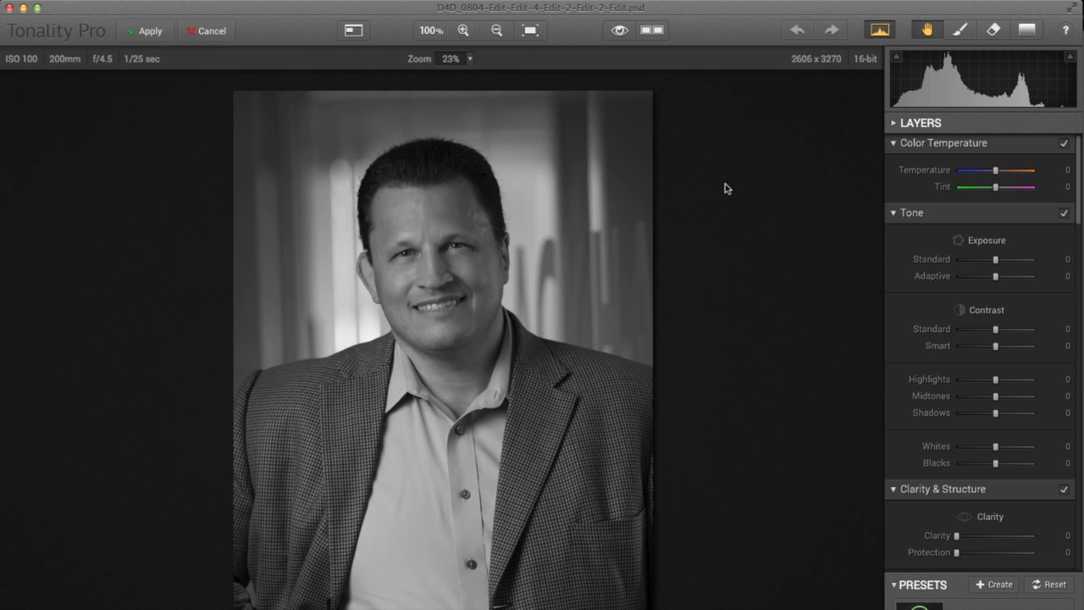
Collapse all adjustment sections from Color Temperature through Layer Properties and expand the layer list.
left_click(894, 144)
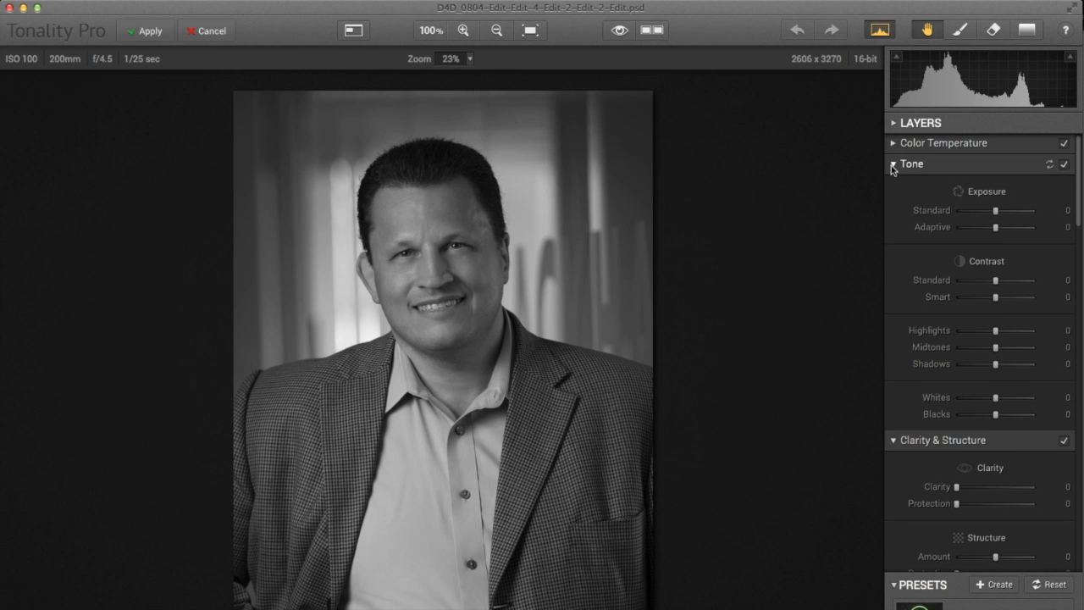
left_click(892, 166)
left_click(892, 185)
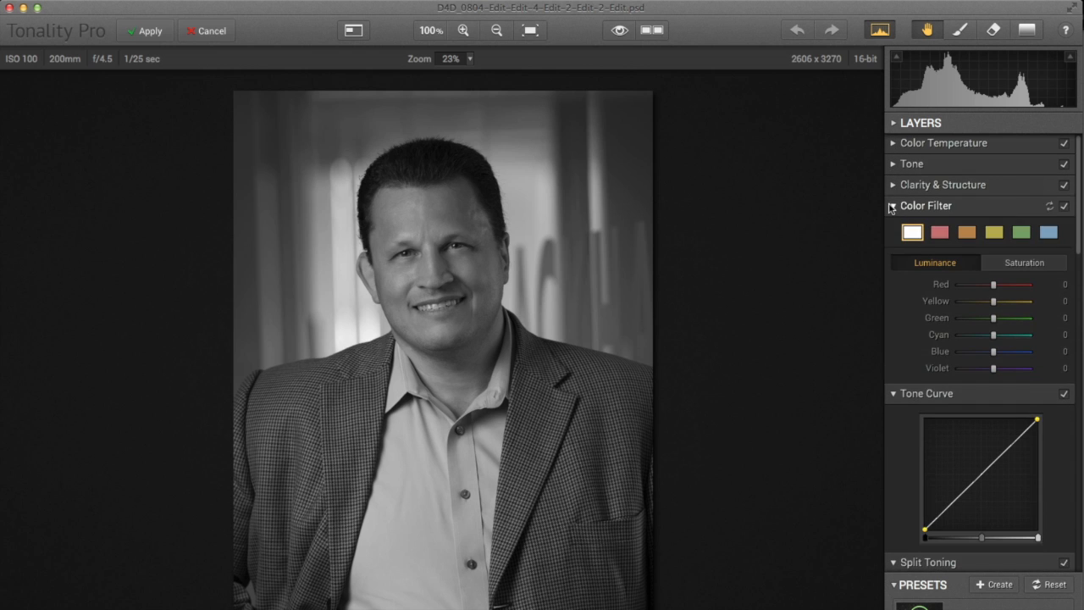
left_click(891, 207)
left_click(892, 227)
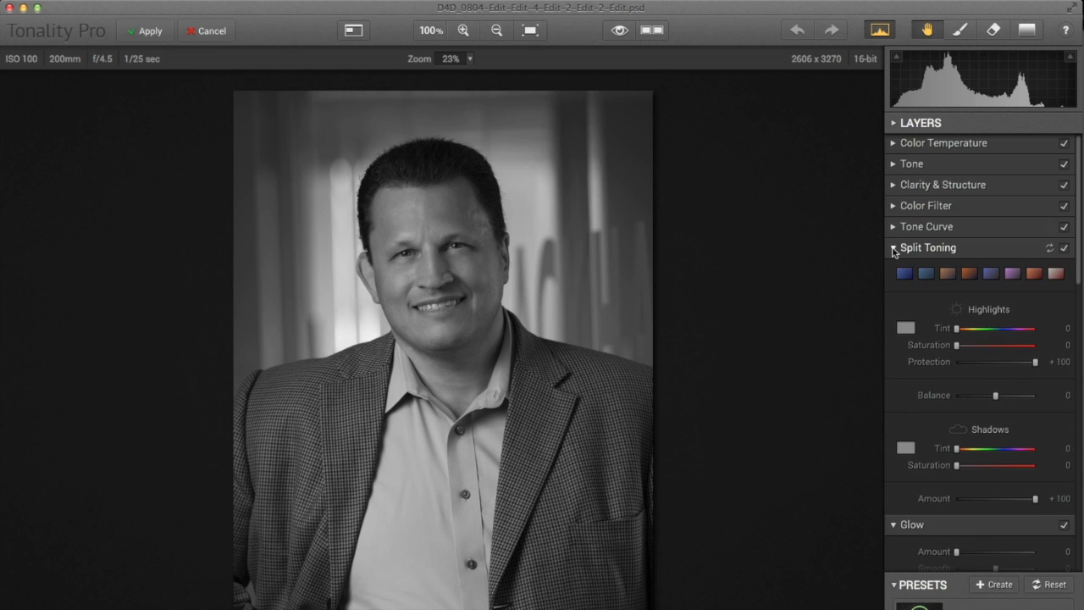
left_click(892, 248)
left_click(893, 268)
left_click(893, 289)
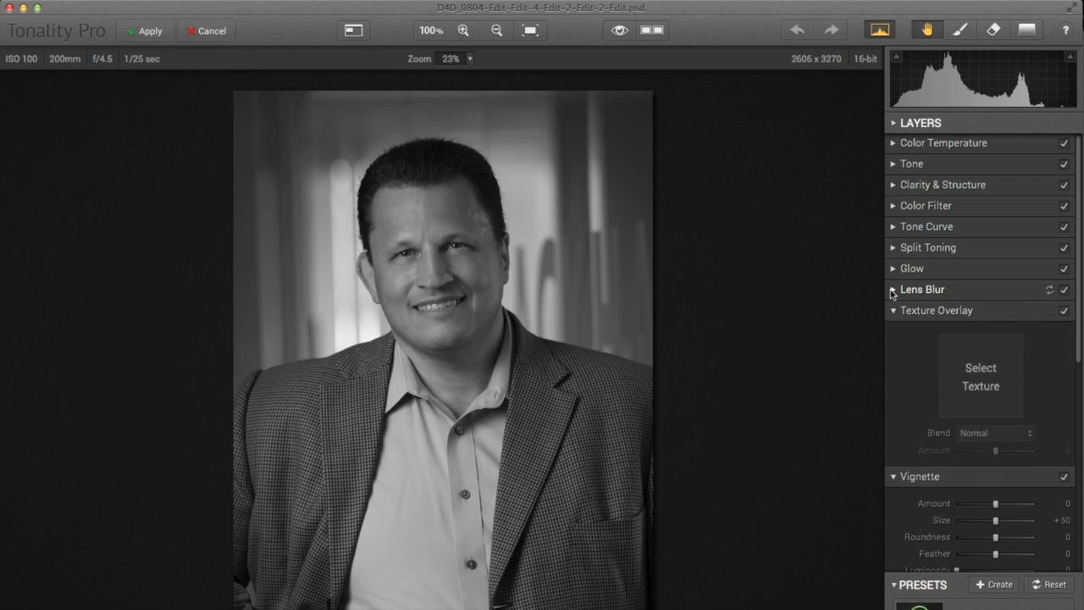
left_click(893, 310)
left_click(892, 331)
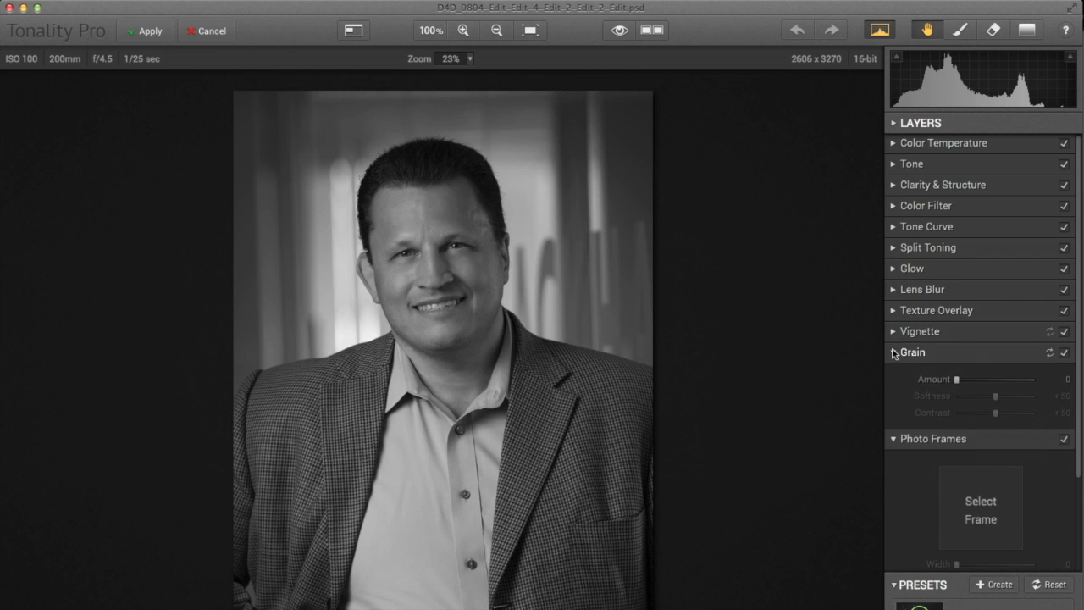
left_click(893, 352)
left_click(894, 374)
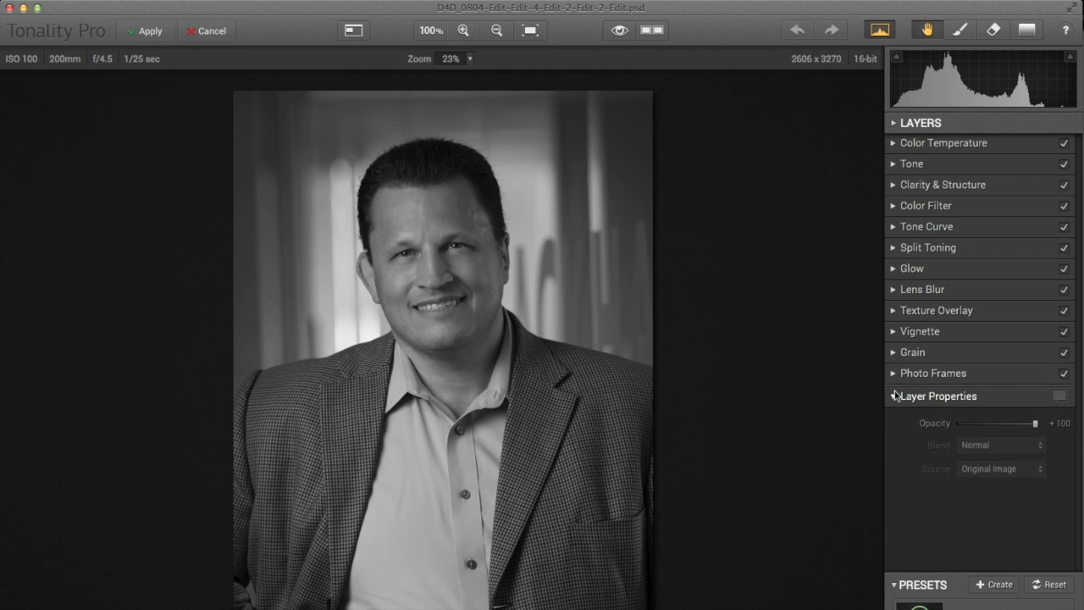
left_click(895, 396)
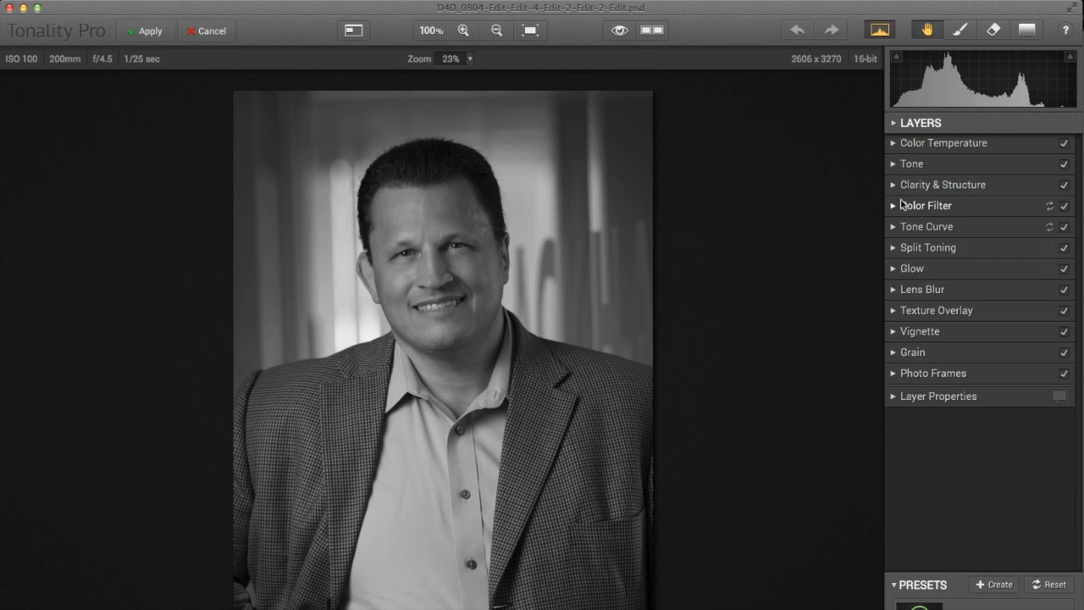
left_click(895, 124)
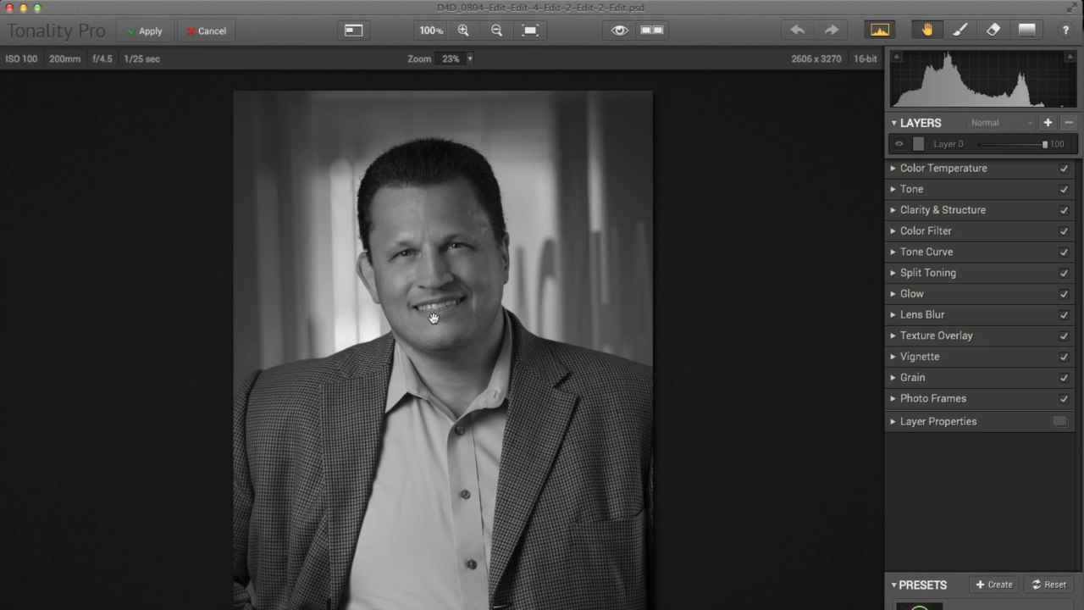
Set the base layer's tone to standard exposure +19, standard contrast +15, highlights +20, midtones -16 and shadows -15.
left_click(911, 189)
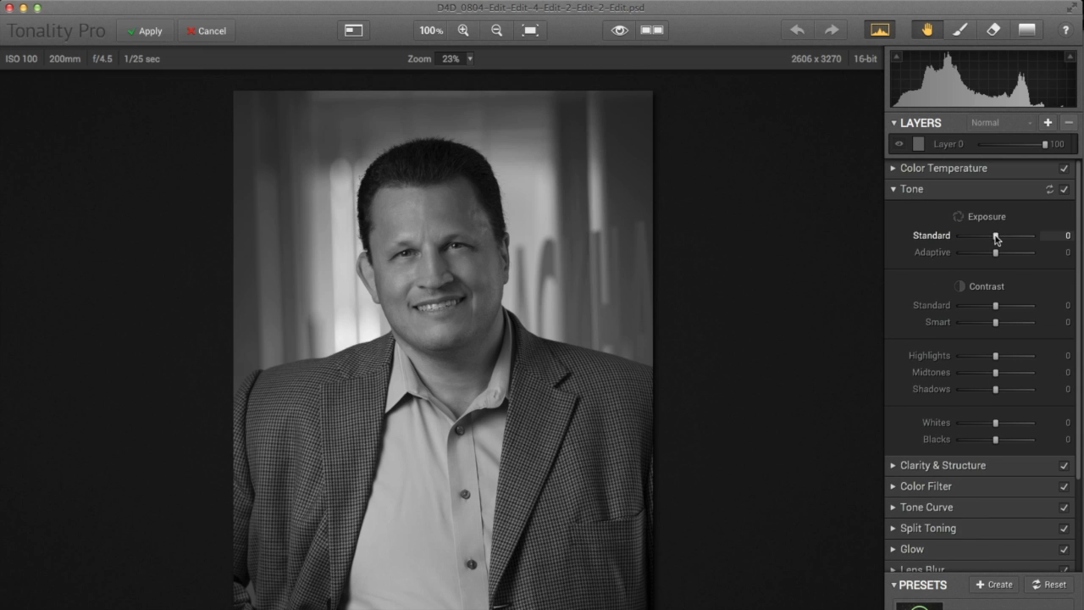
left_click_drag(996, 238, 1001, 238)
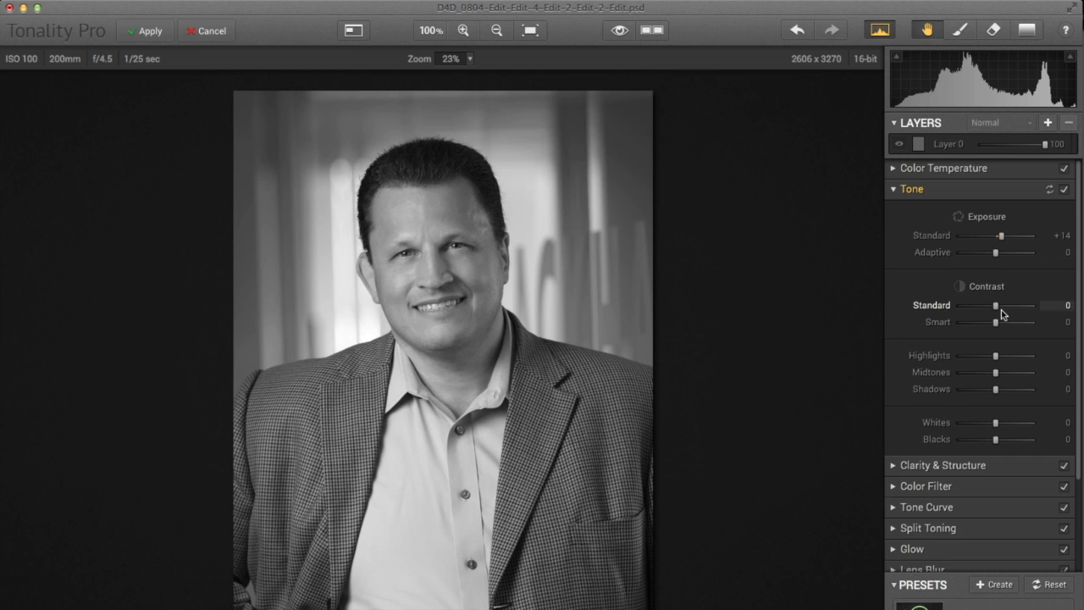
left_click_drag(996, 307, 1004, 309)
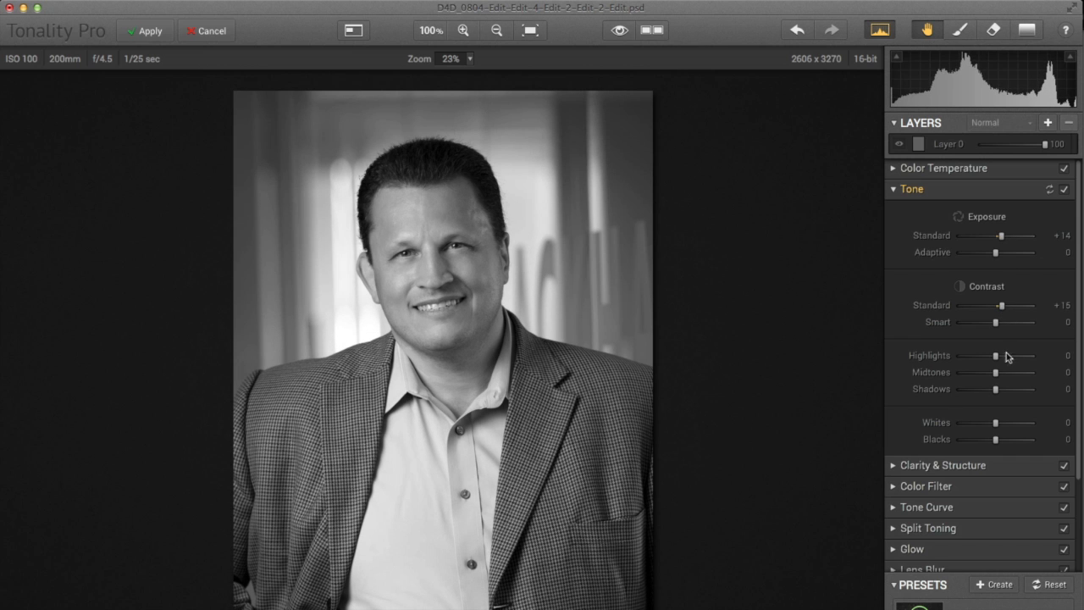
left_click_drag(1000, 359, 990, 375)
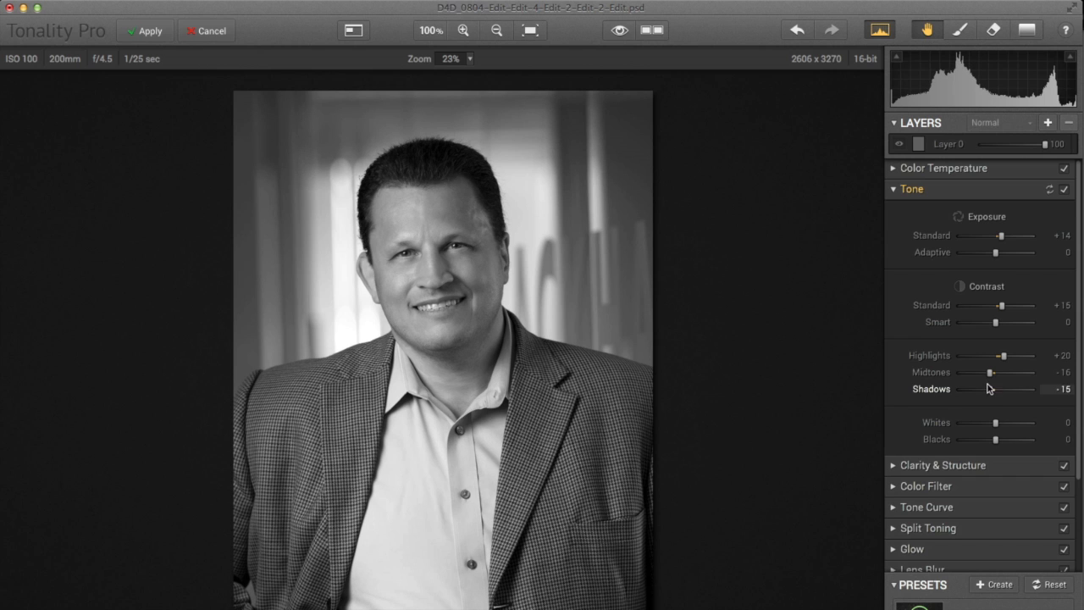
left_click_drag(1002, 236, 1004, 236)
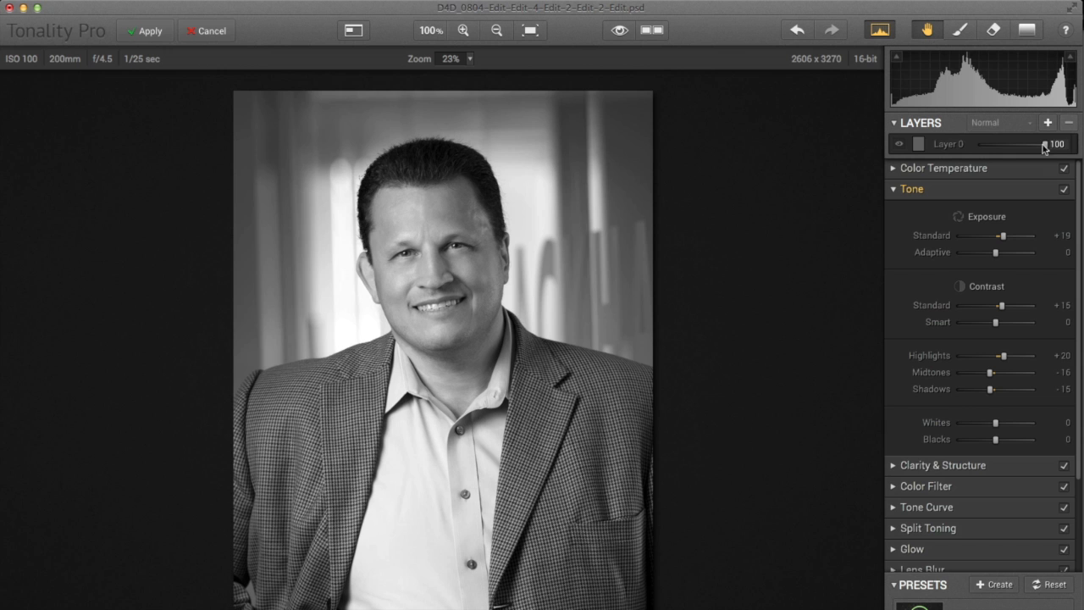
mouse_move(1044, 144)
left_mouse_down()
mouse_move(978, 145)
mouse_move(1058, 147)
left_mouse_up()
Set the base layer's Clarity to +9, Structure amount to +8 and Micro Structure amount to +13.
left_click(894, 466)
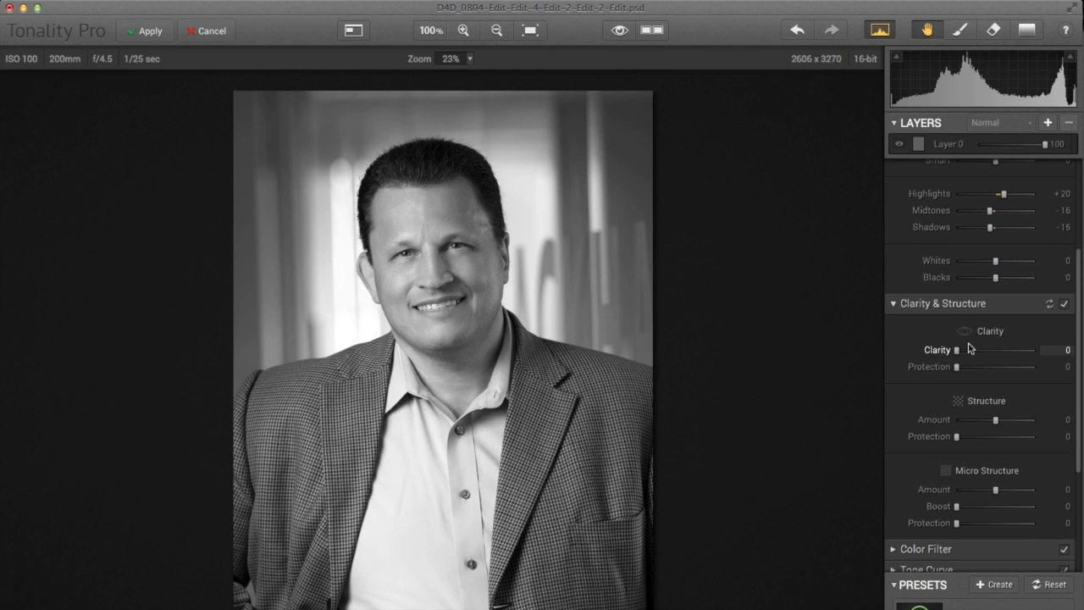
left_click_drag(959, 351, 965, 351)
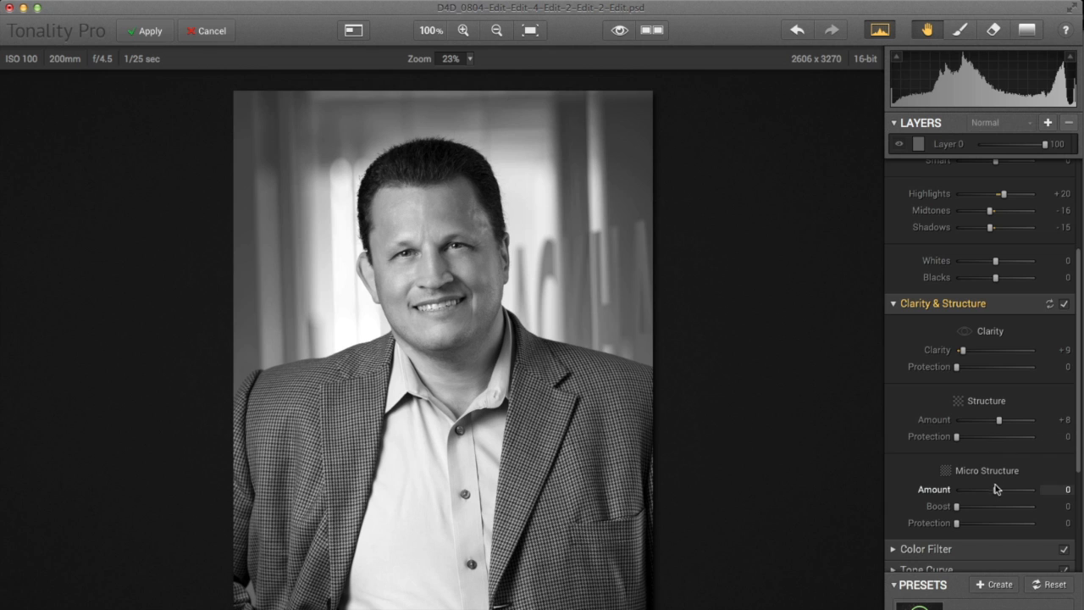
left_click_drag(998, 490, 1001, 491)
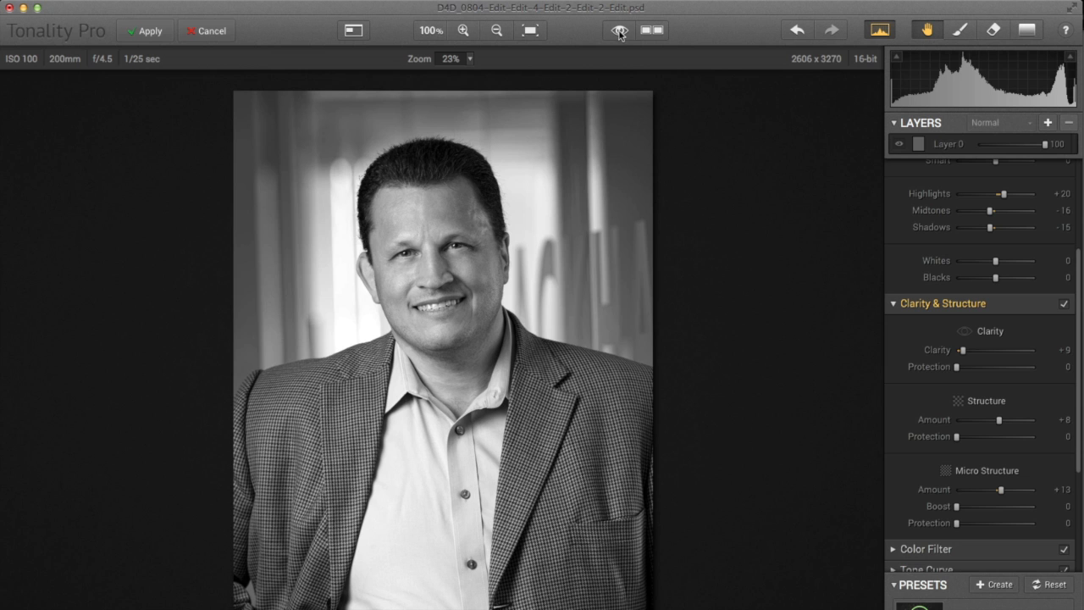
Compare the portrait with its unedited version and examine the facial detail up close.
left_click(619, 32)
scroll(835, 234, "up", 4)
scroll(835, 235, "down", 2)
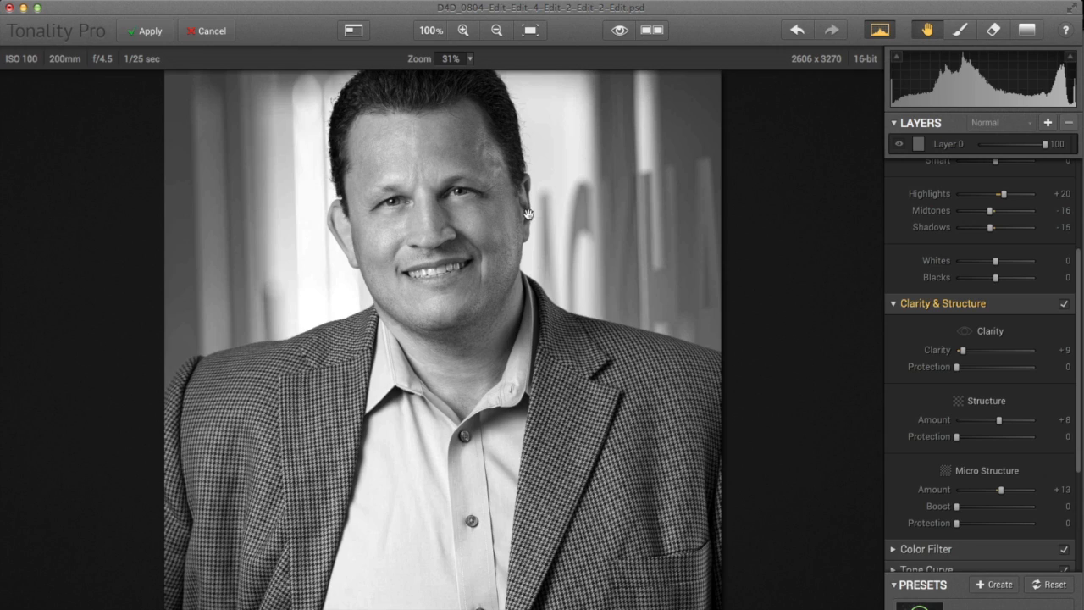
left_click_drag(483, 213, 526, 309)
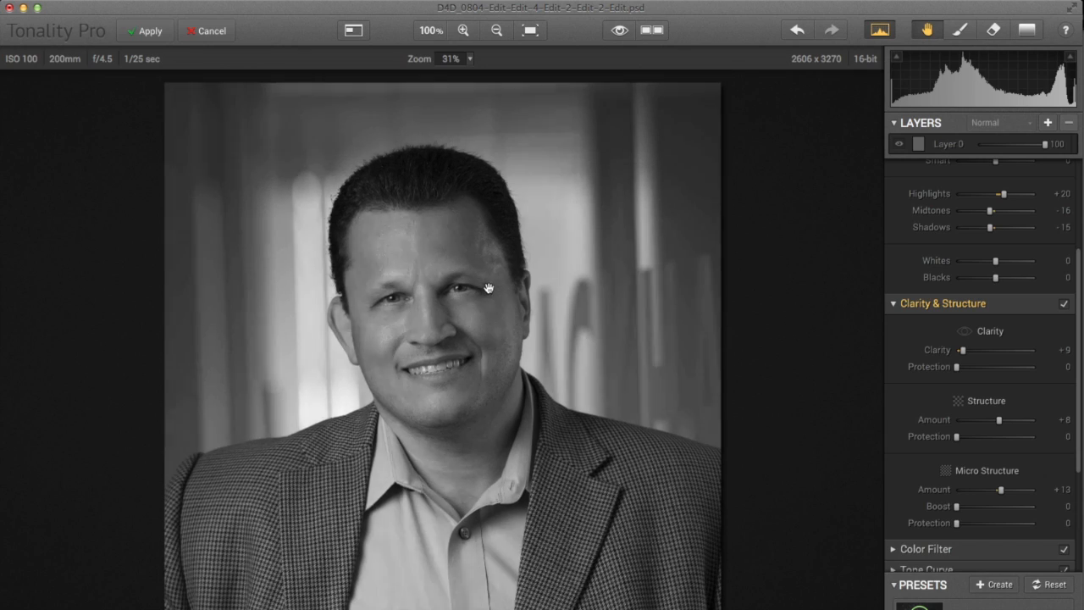
scroll(489, 289, "up", 6)
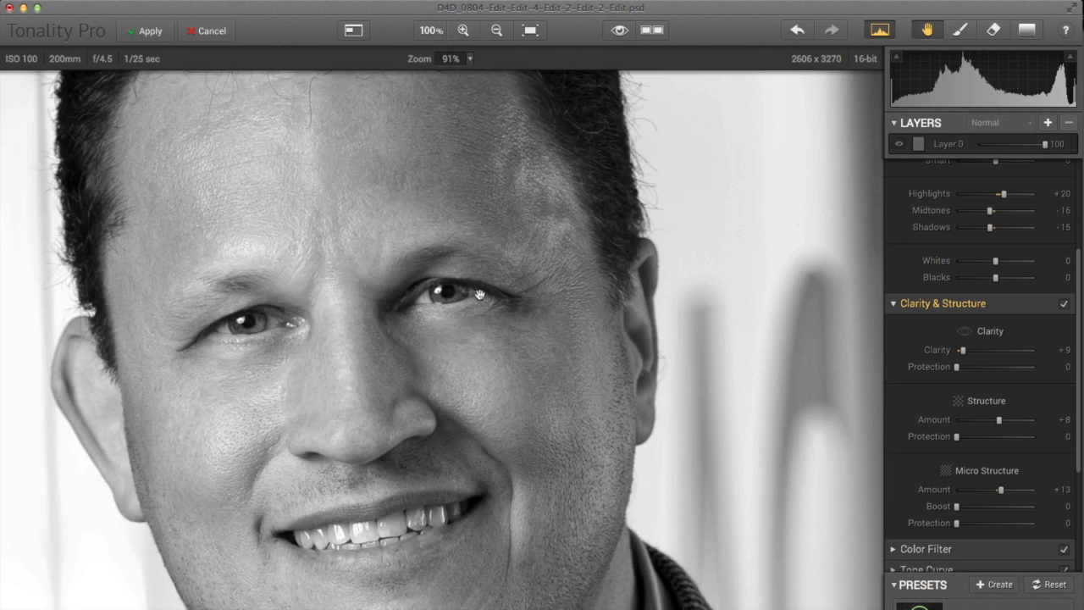
left_click_drag(452, 317, 520, 281)
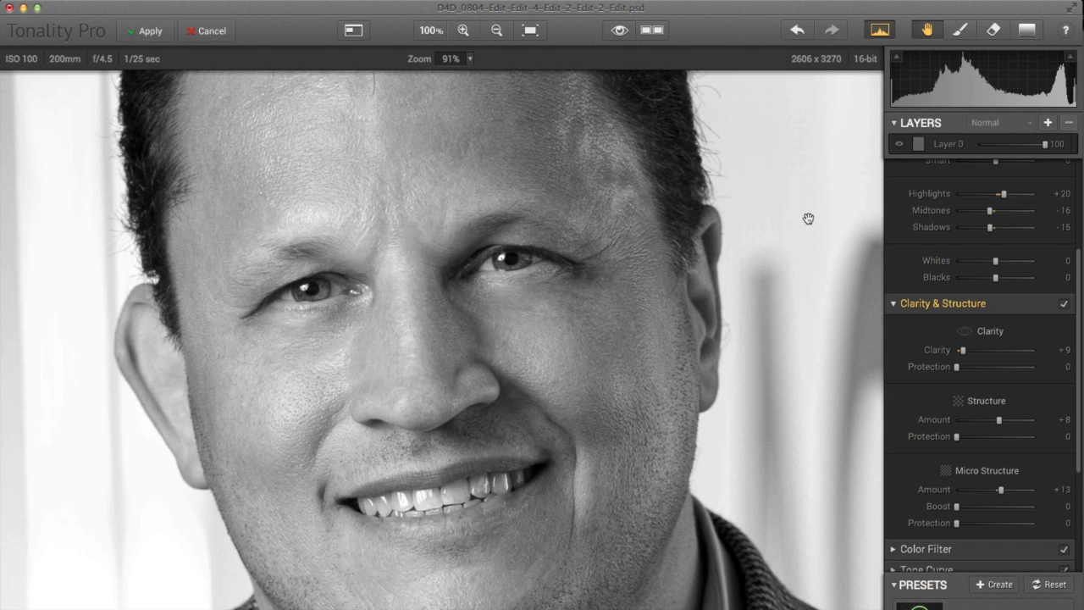
Add a new layer above the base layer and set its standard exposure and standard contrast to +12 each.
left_click(960, 126)
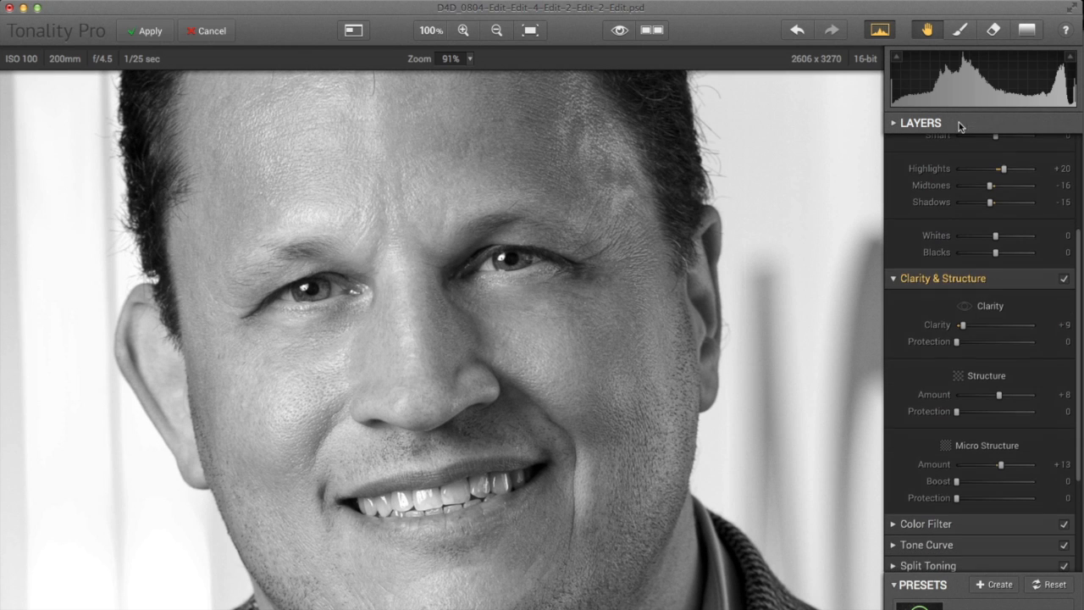
left_click(973, 125)
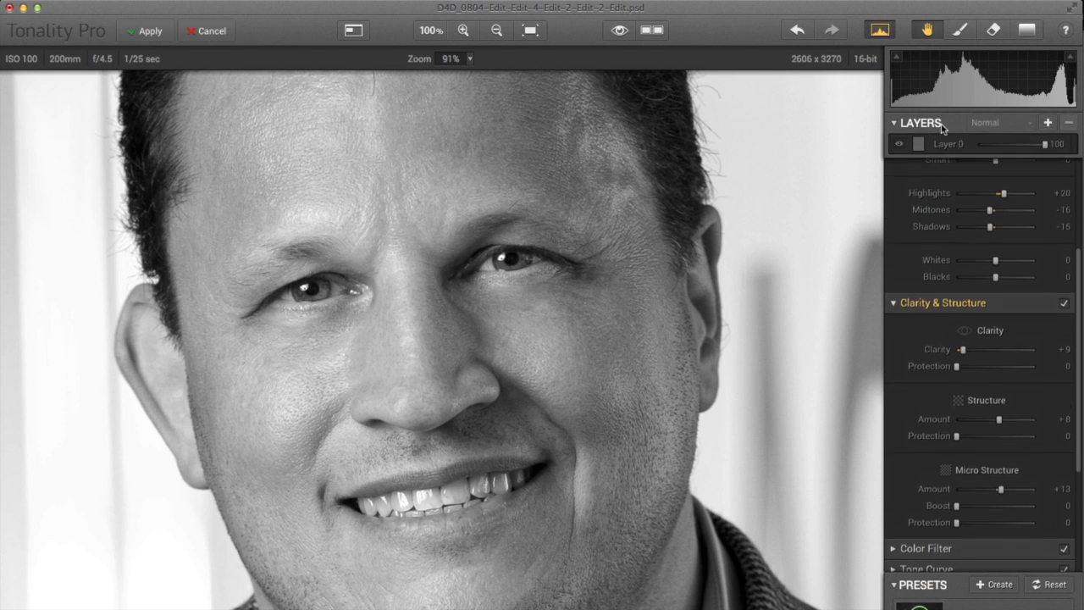
left_click(1047, 123)
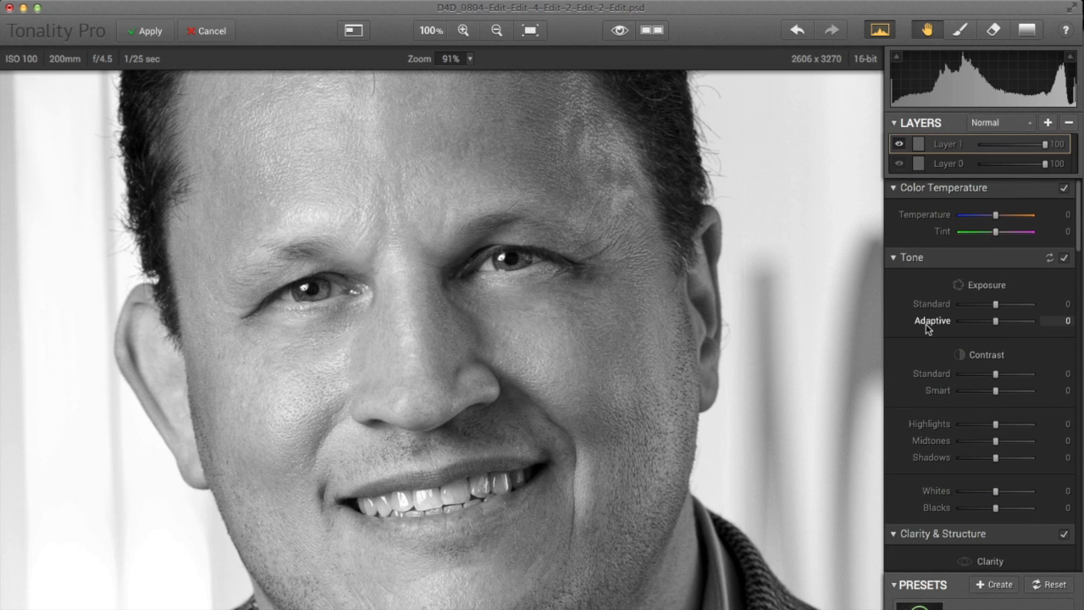
left_click_drag(996, 307, 1000, 305)
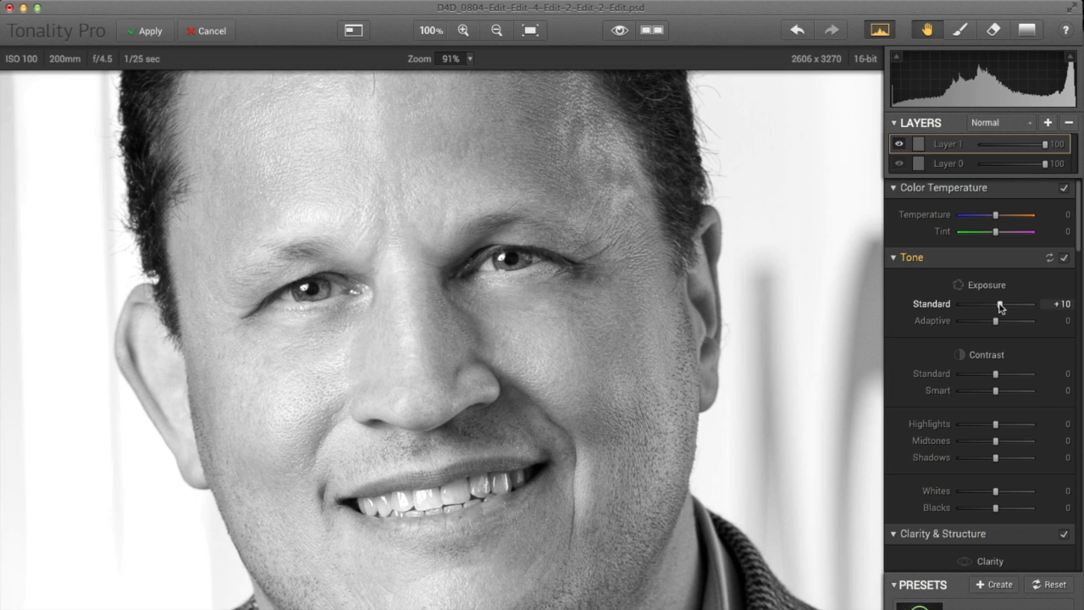
left_click_drag(997, 376, 1001, 376)
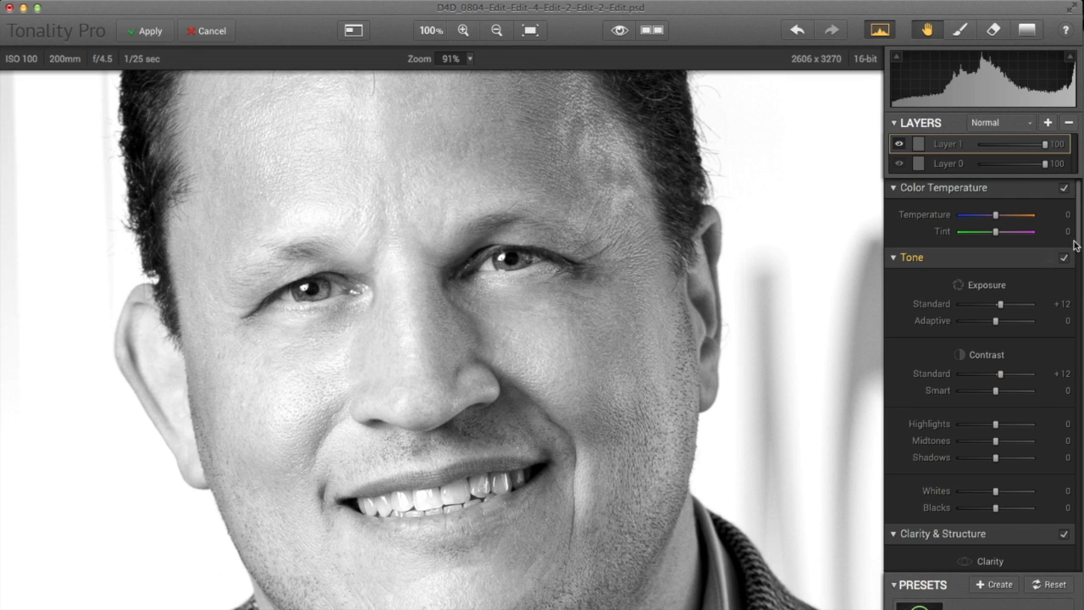
Set the new layer's Structure amount to +15 and Micro Structure amount to +7.
left_click_drag(1077, 241, 1078, 287)
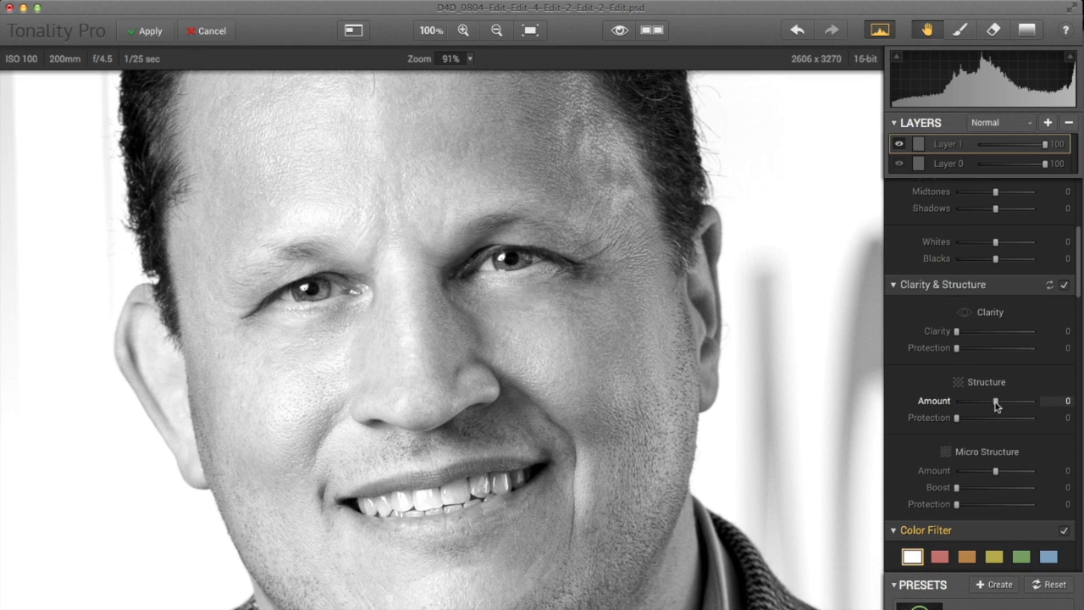
left_click_drag(997, 405, 1001, 401)
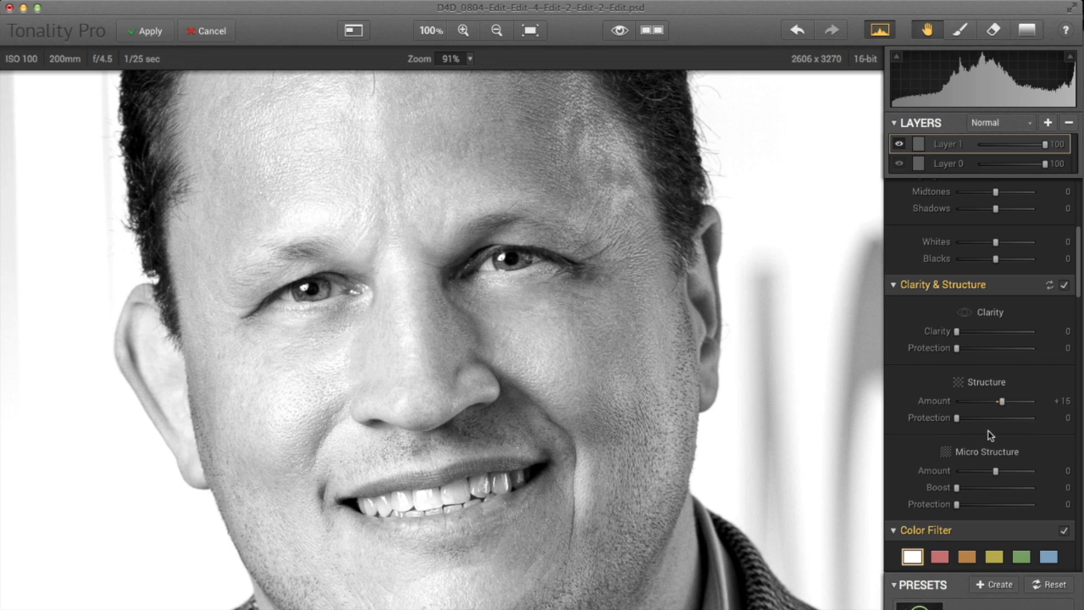
left_click_drag(996, 476, 999, 475)
Paint the new layer's mask over the irises and whites of both eyes with a size 46 brush.
left_click(960, 30)
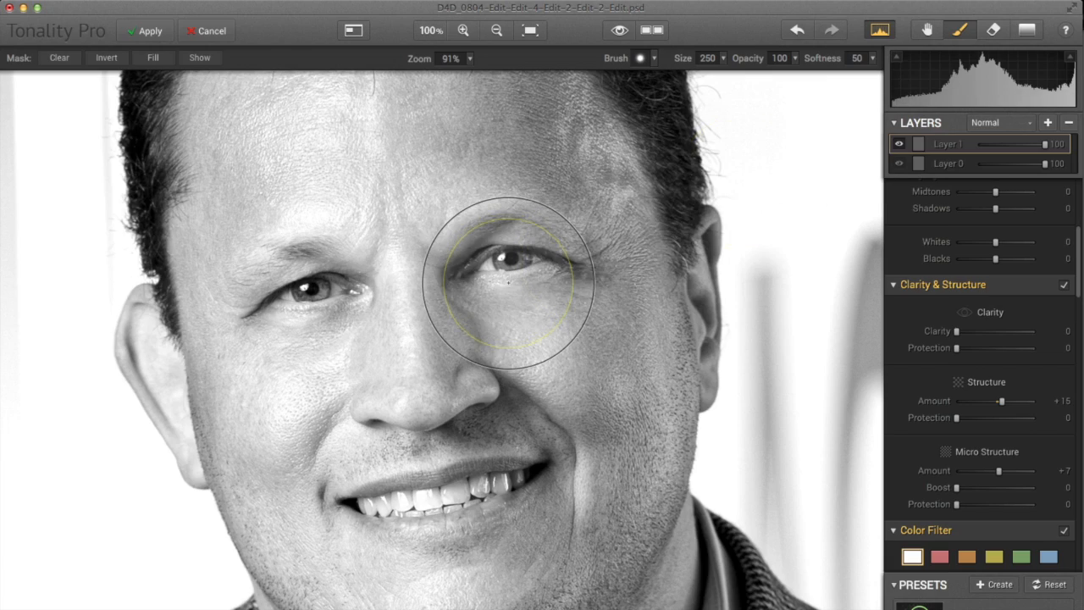
left_click(465, 35)
left_click(465, 35)
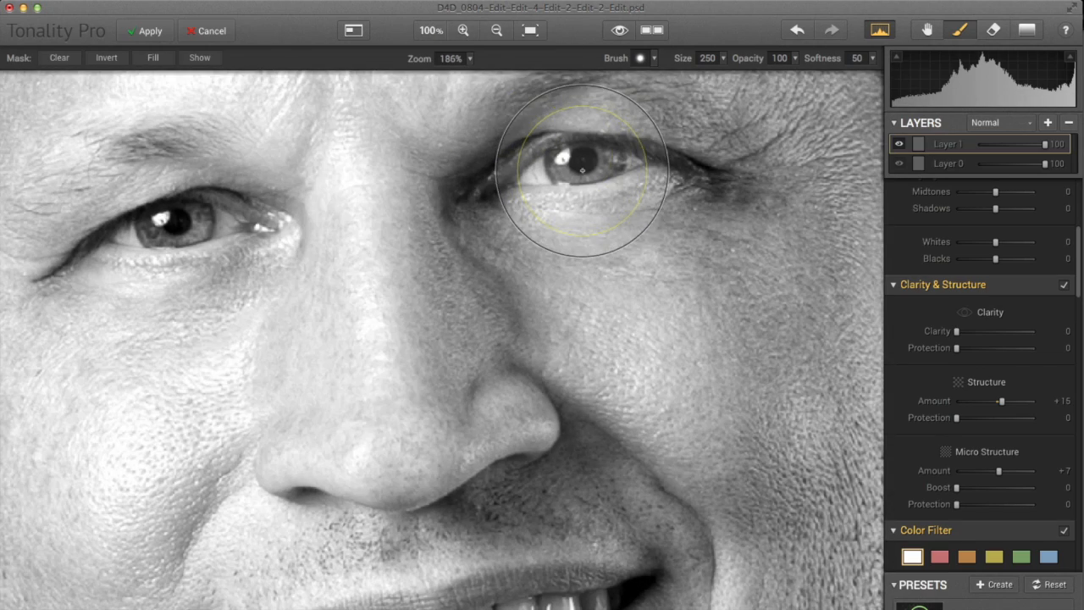
key("bracketleft")
key("bracketleft")
key("bracketleft")
key("bracketleft")
key("bracketleft")
key("bracketleft")
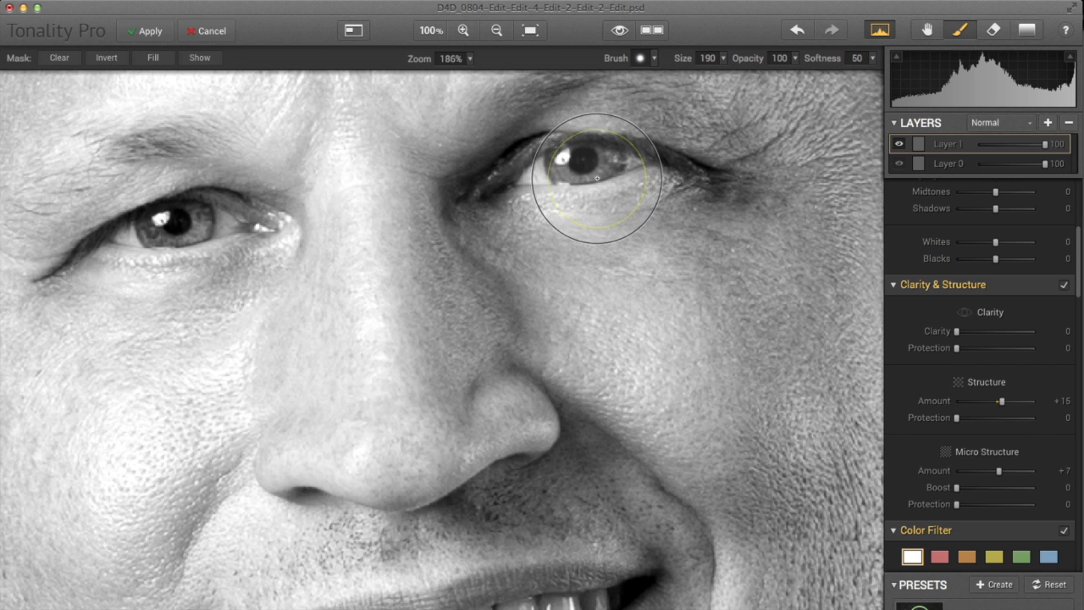
key("bracketleft")
key("bracketleft")
key("bracketleft")
key("bracketleft")
key("bracketleft")
key("bracketleft")
key("bracketleft")
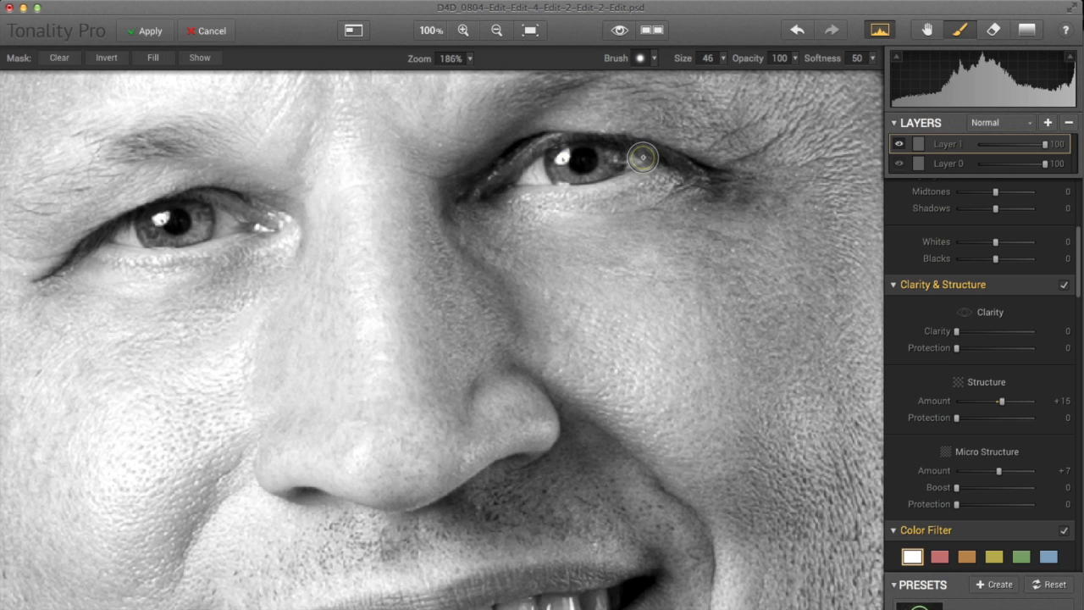
mouse_move(645, 160)
left_mouse_down()
mouse_move(559, 151)
mouse_move(524, 175)
mouse_move(571, 160)
mouse_move(631, 164)
mouse_move(535, 174)
mouse_move(563, 152)
mouse_move(634, 160)
left_mouse_up()
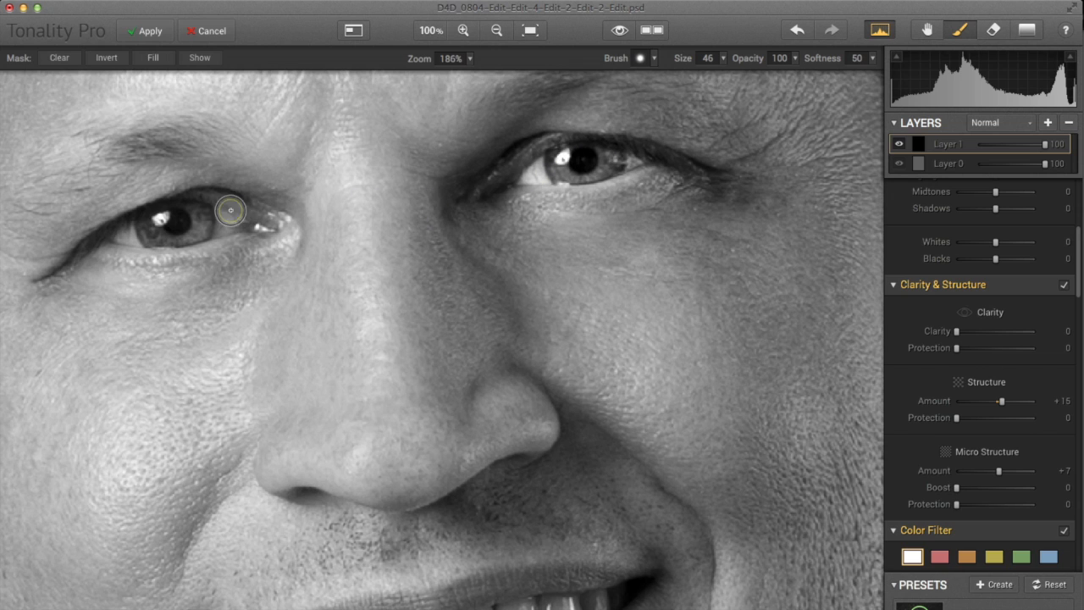
mouse_move(216, 223)
left_mouse_down()
mouse_move(225, 224)
mouse_move(195, 214)
mouse_move(120, 236)
mouse_move(156, 244)
mouse_move(226, 221)
mouse_move(179, 253)
mouse_move(132, 243)
mouse_move(182, 223)
left_mouse_up()
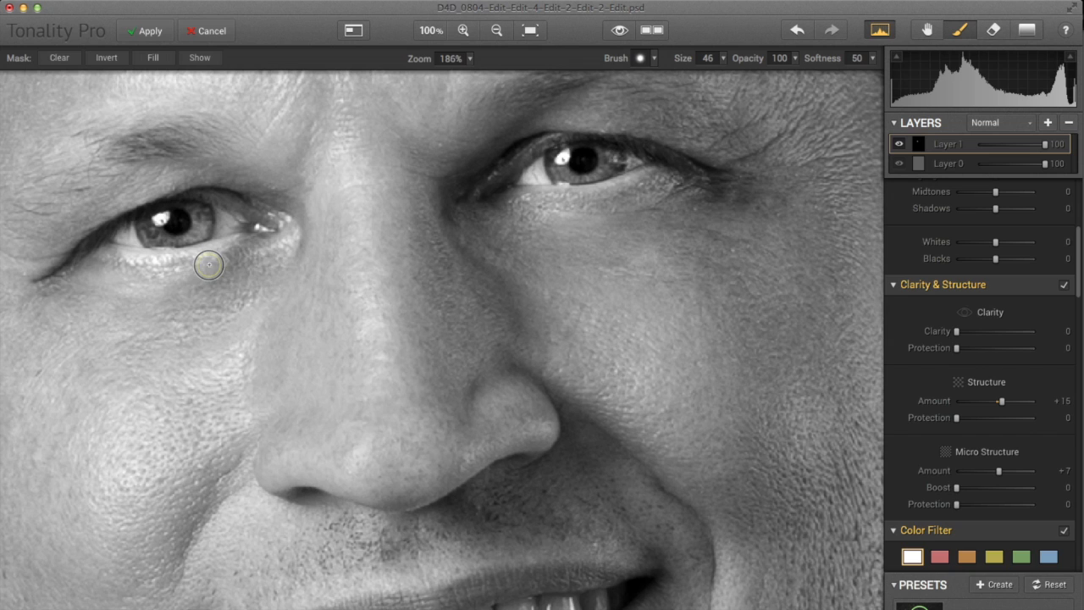
Erase the mask spill from the skin beneath the eye on the left and compare the eyes with the layer hidden and shown.
left_click(993, 30)
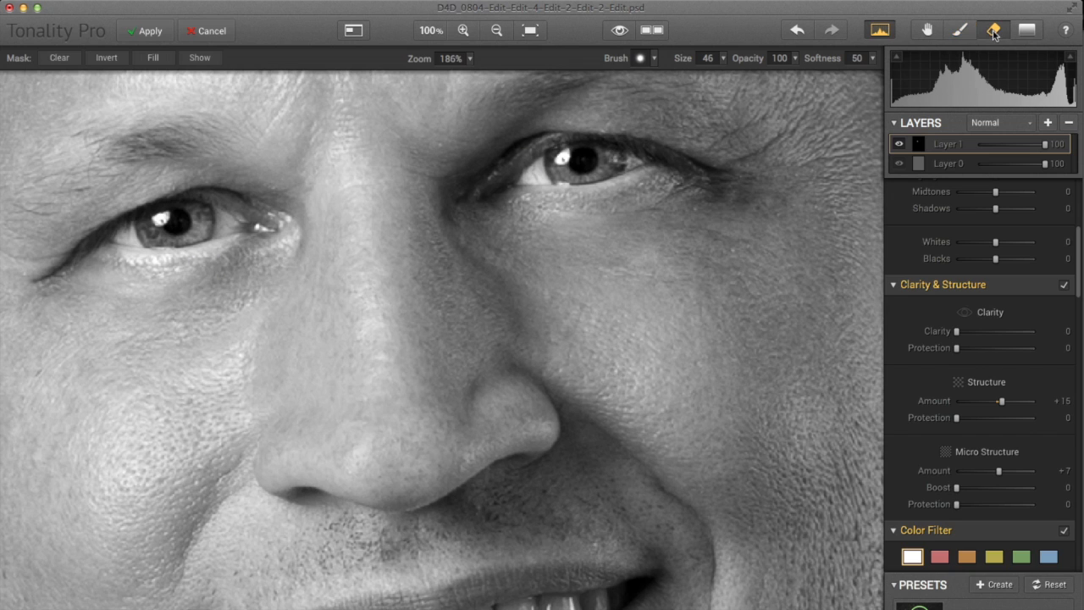
left_click_drag(234, 251, 122, 265)
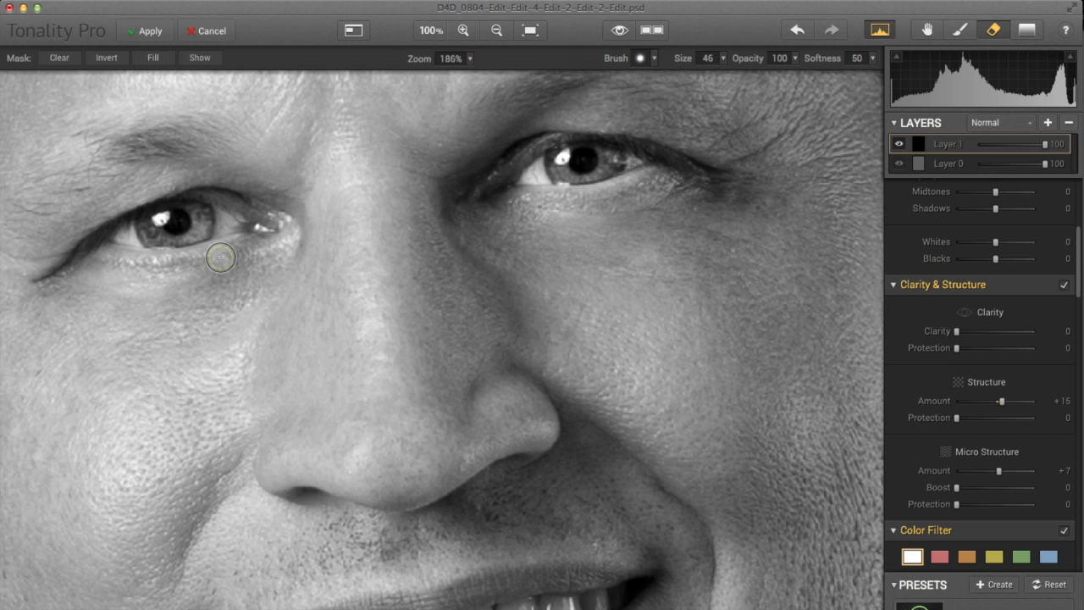
left_click(899, 145)
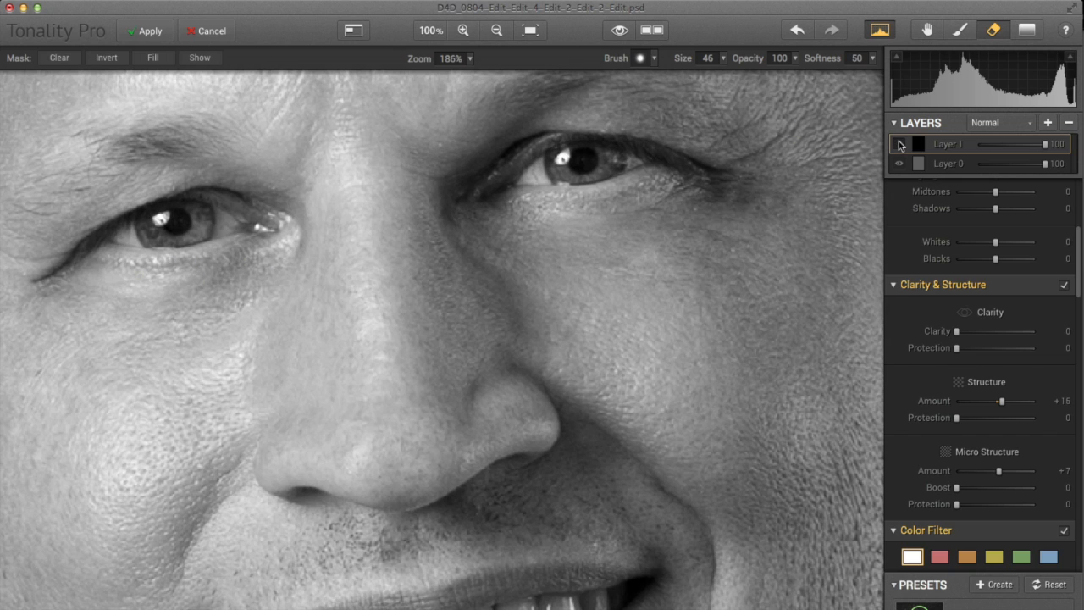
left_click(899, 145)
left_click(899, 145)
left_click(899, 144)
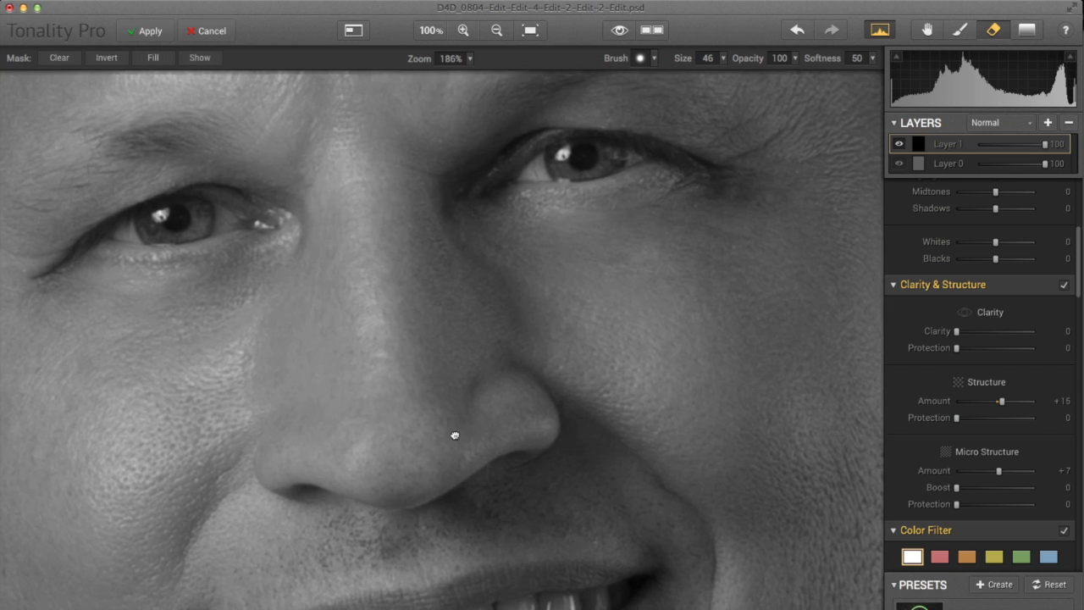
Add a new layer for the teeth and set its standard exposure to +15 and highlights to +33.
scroll(458, 432, "down", 5)
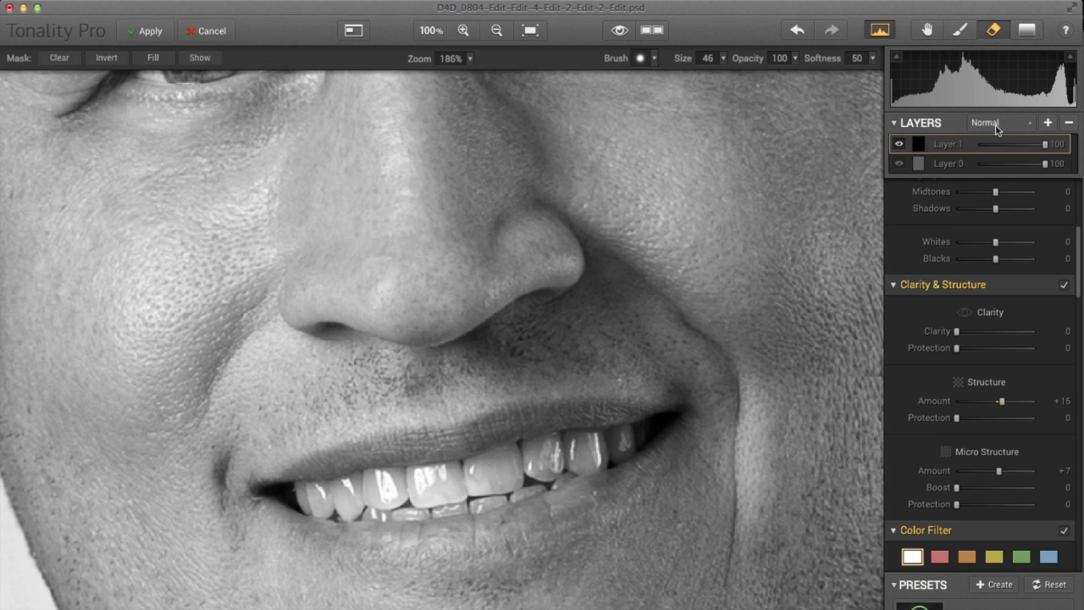
left_click(1049, 124)
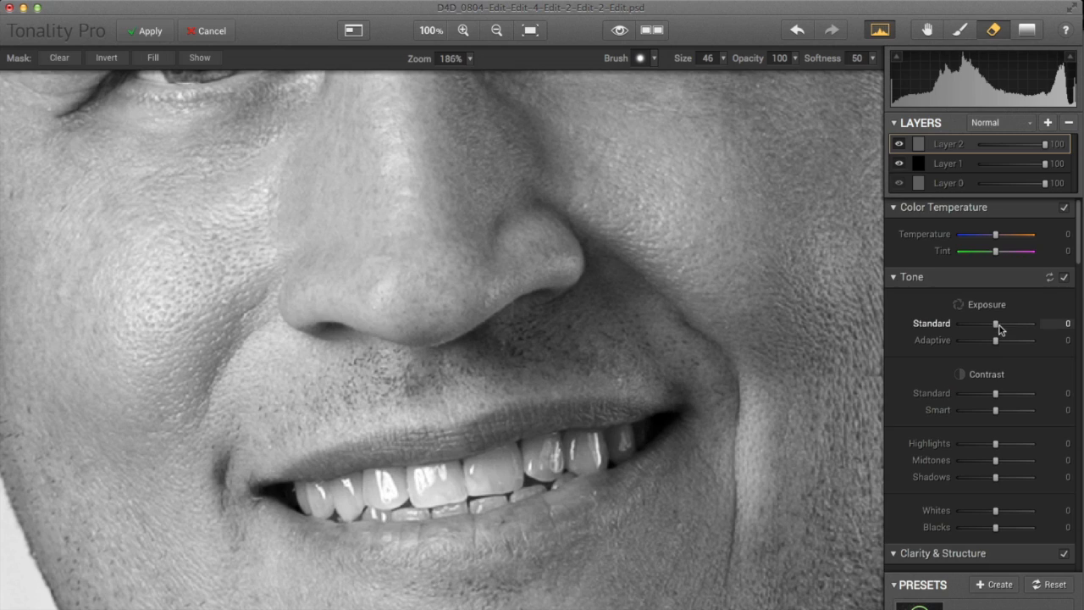
left_click_drag(996, 325, 1001, 325)
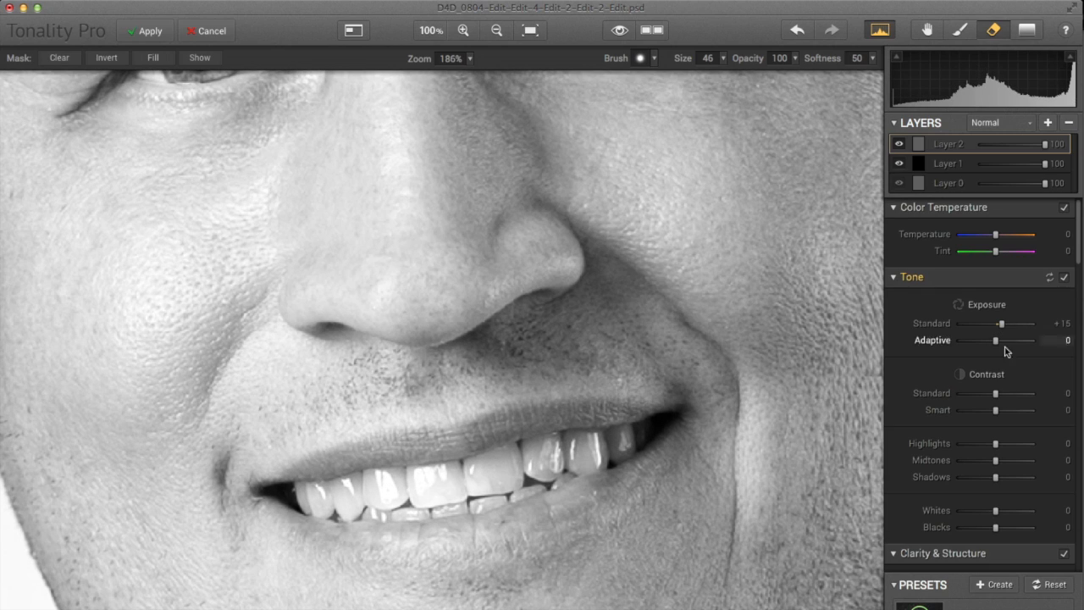
left_click_drag(995, 443, 1009, 444)
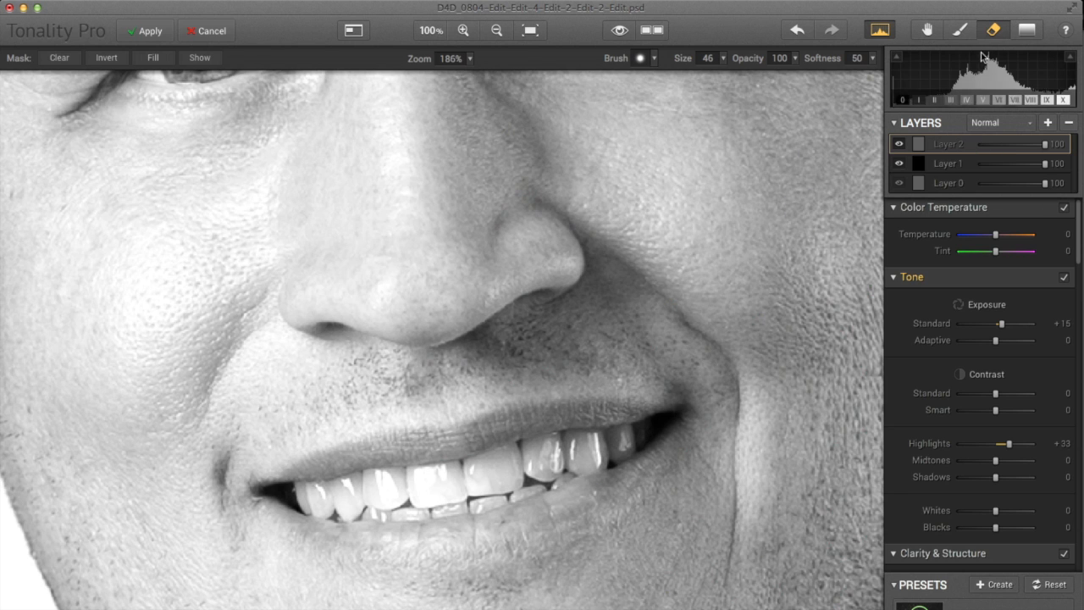
Brush the new layer's mask over all the visible teeth at size 46.
left_click(961, 32)
mouse_move(597, 447)
left_mouse_down()
mouse_move(415, 487)
mouse_move(310, 497)
mouse_move(443, 504)
mouse_move(609, 442)
mouse_move(381, 482)
left_mouse_up()
left_click_drag(319, 496, 339, 501)
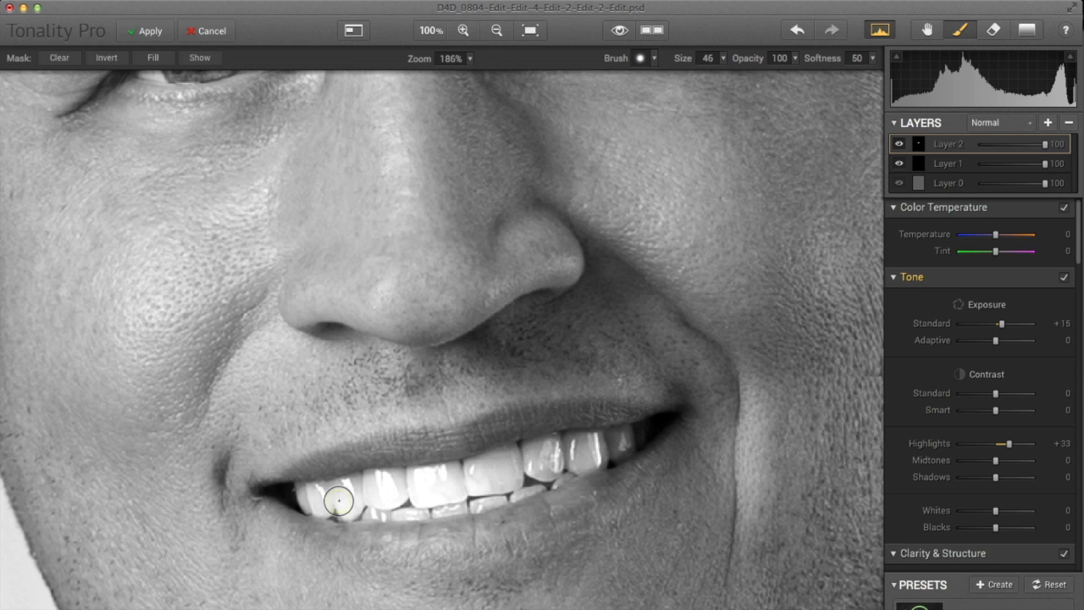
left_click_drag(490, 480, 628, 444)
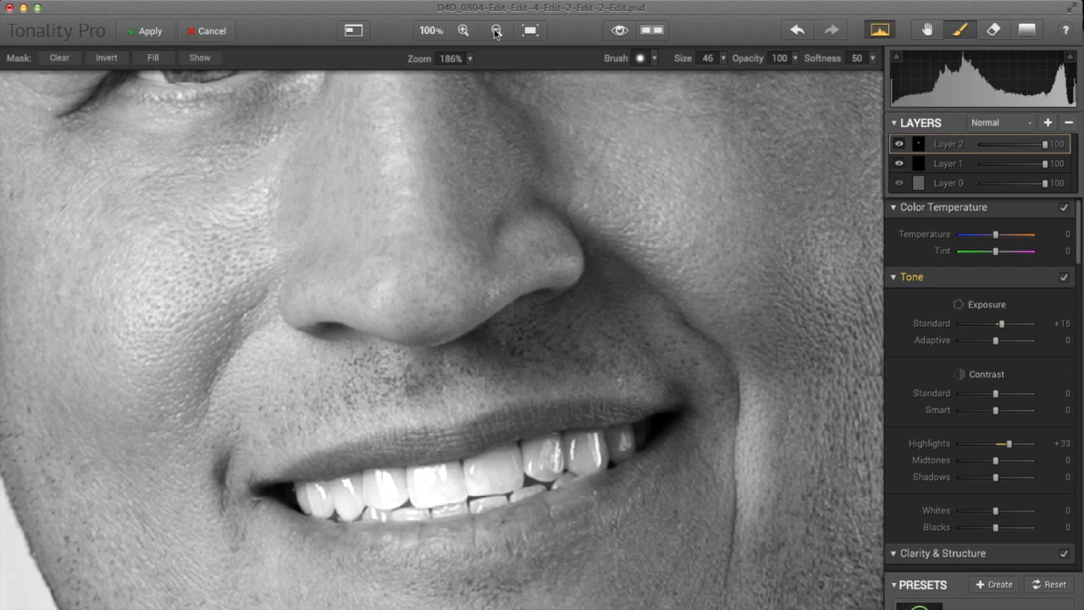
Lower the teeth layer's opacity to 29 and the eye layer's to 80, checking each layer hidden and shown.
left_click(496, 31)
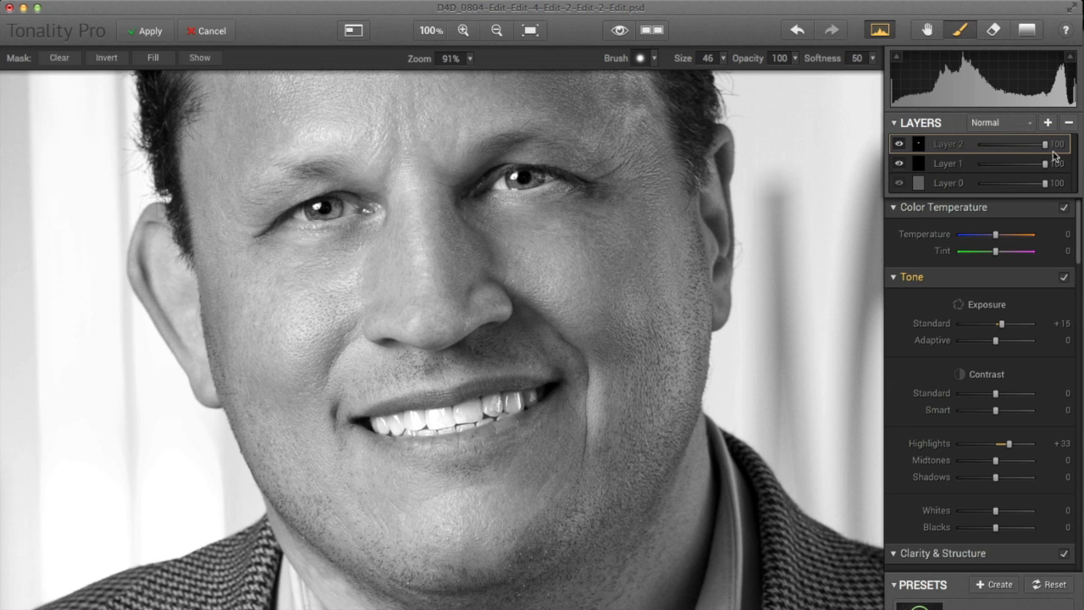
left_click_drag(1046, 146, 1031, 146)
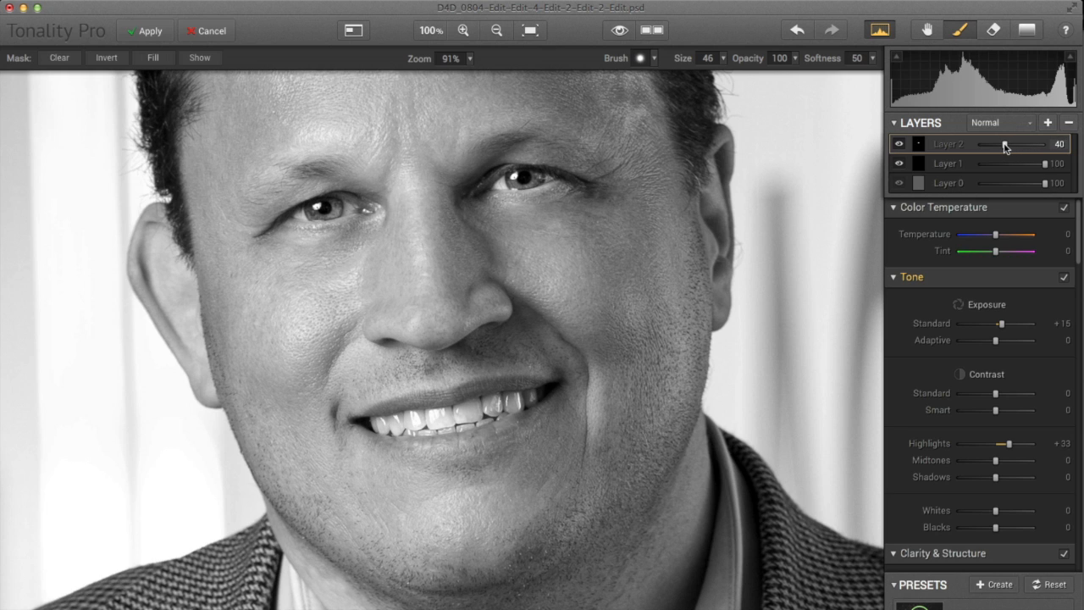
left_click(899, 146)
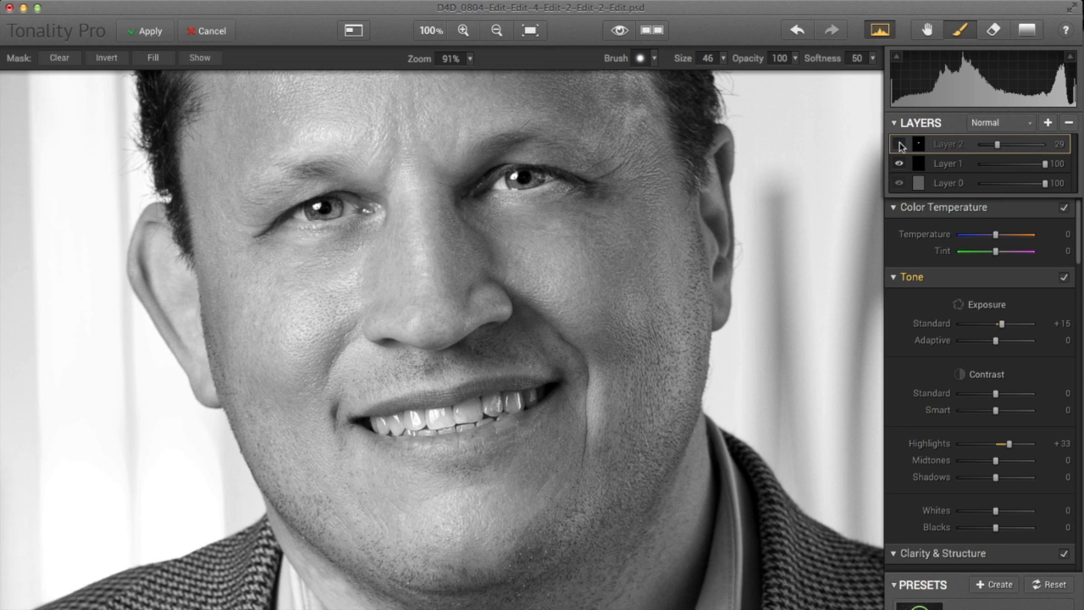
left_click(899, 145)
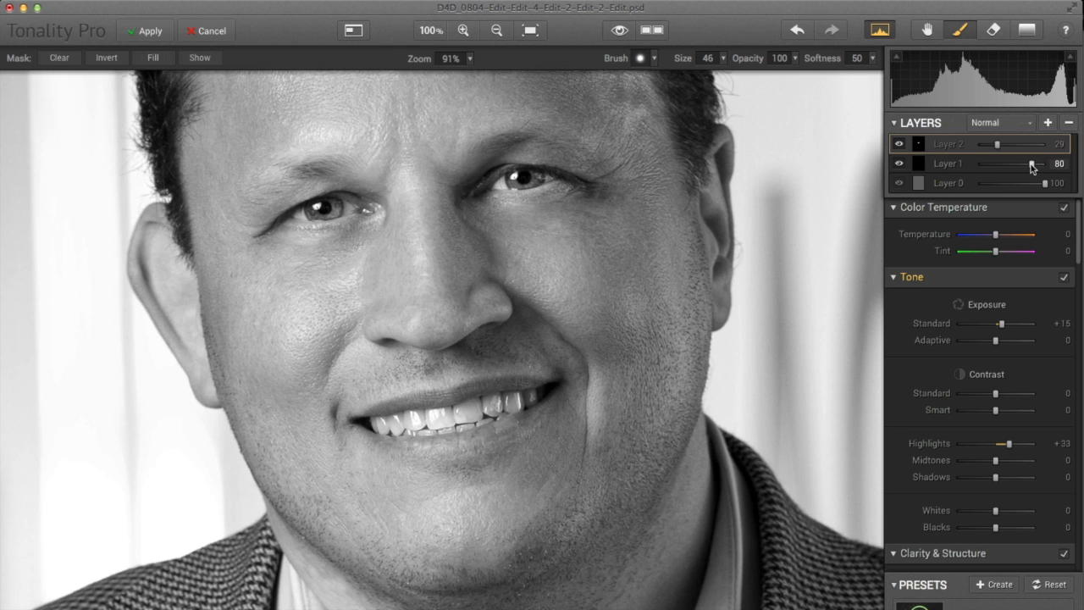
left_click(899, 163)
left_click(900, 164)
left_click(497, 31)
left_click(497, 32)
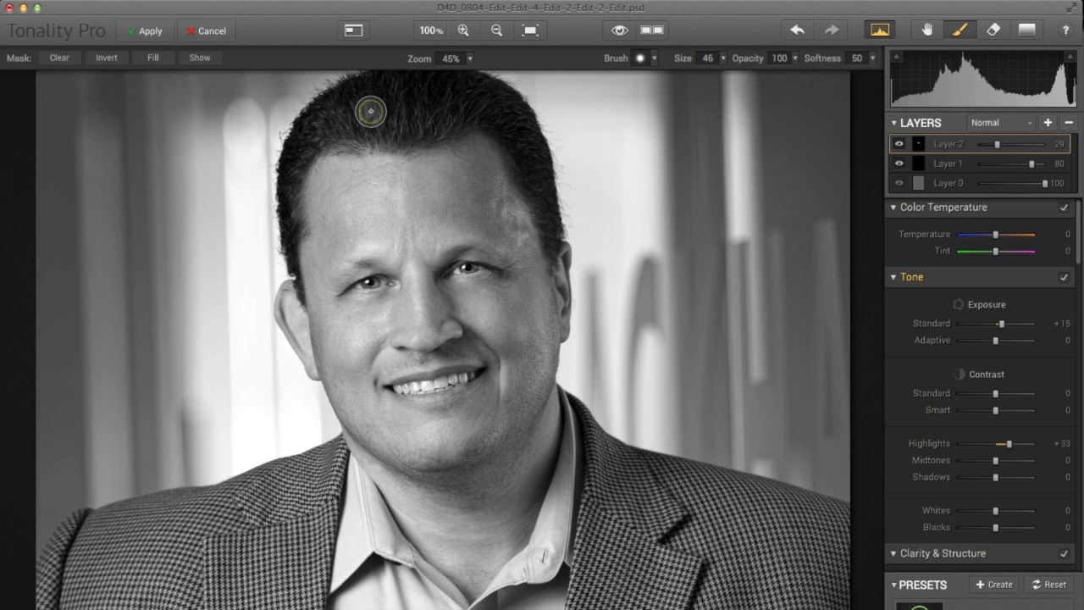
Add a new layer for the hair and set its standard exposure to +15, midtones to +83 and shadows to +51.
left_click(1047, 124)
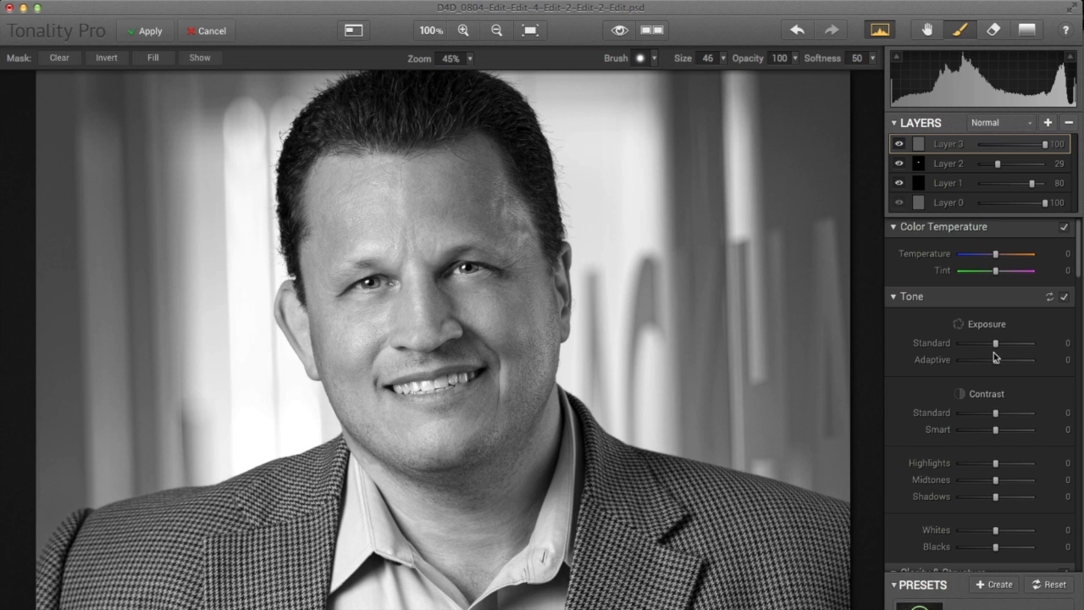
left_click_drag(994, 344, 1004, 343)
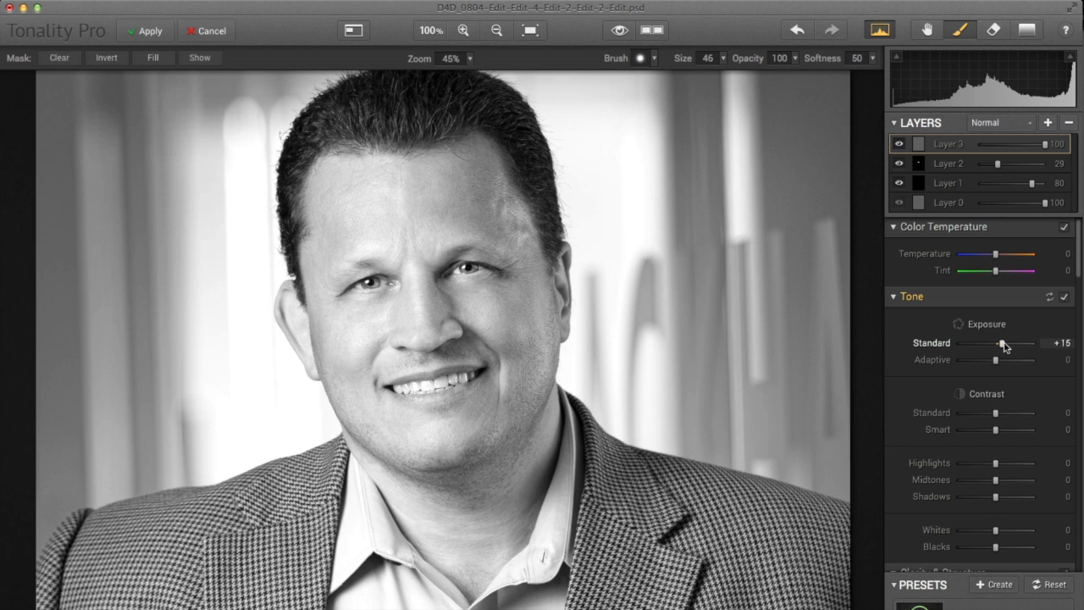
left_click(443, 153)
key("space")
left_click_drag(444, 153, 447, 222)
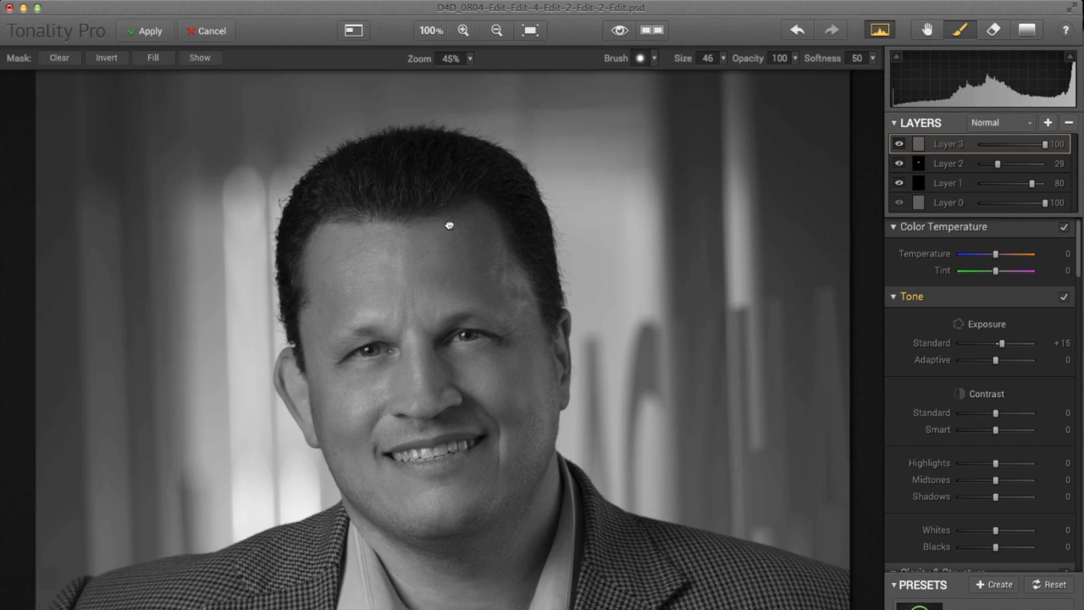
left_click(465, 31)
key("space")
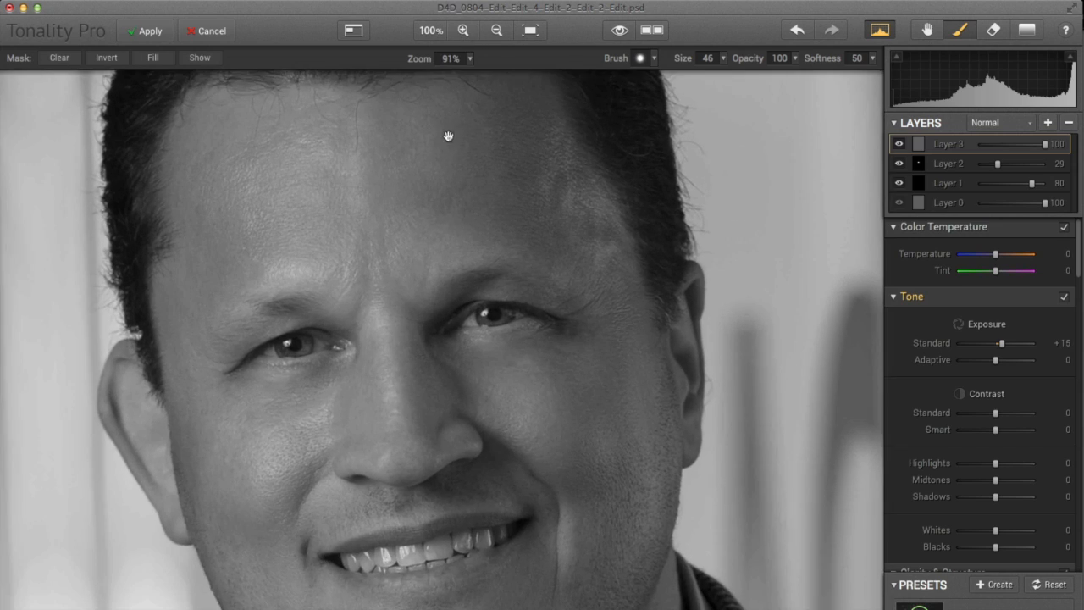
left_click_drag(448, 136, 483, 336)
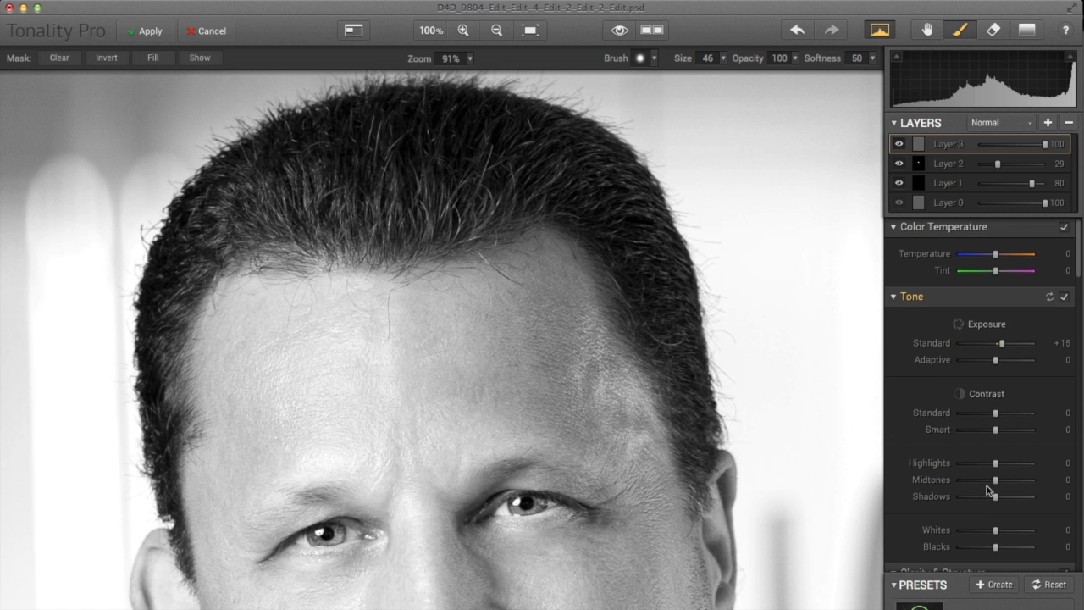
left_click_drag(996, 480, 1017, 501)
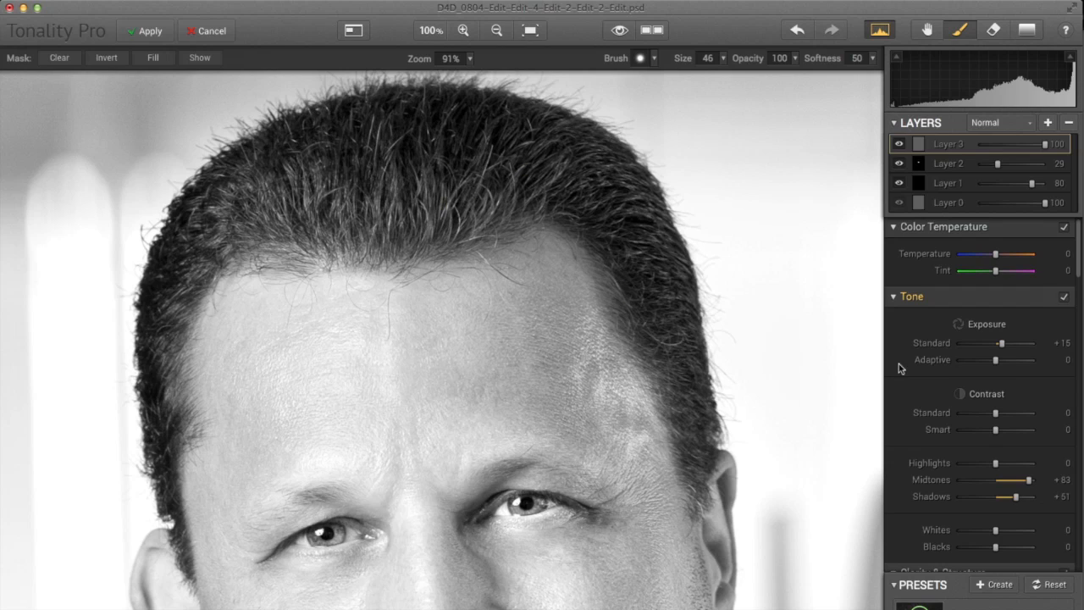
Set the hair layer's Structure amount to +21 and Micro Structure amount to +25.
scroll(923, 364, "down", 8)
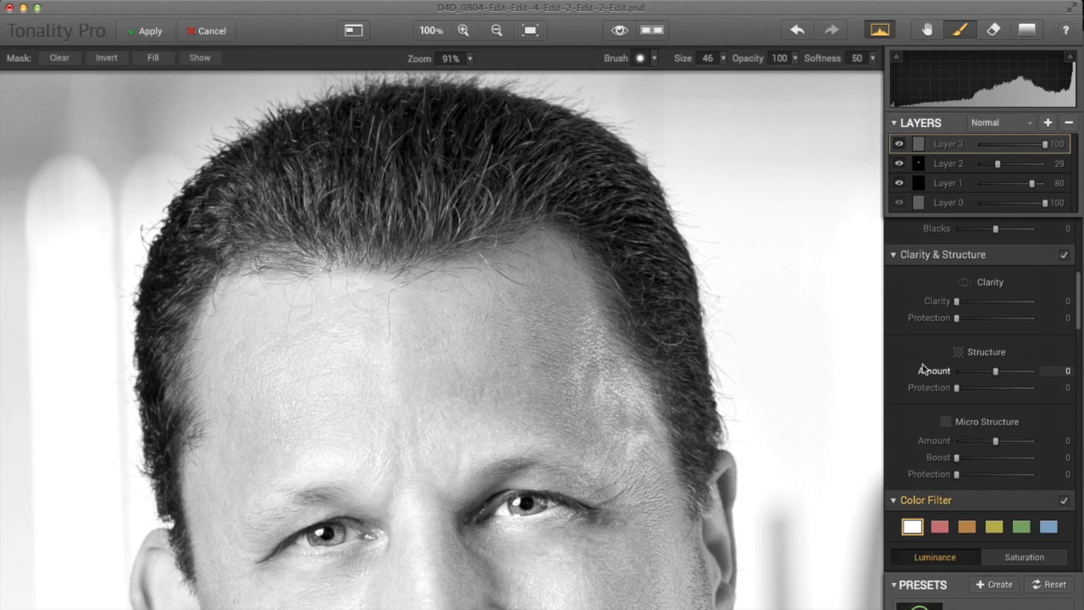
left_click_drag(995, 373, 1005, 373)
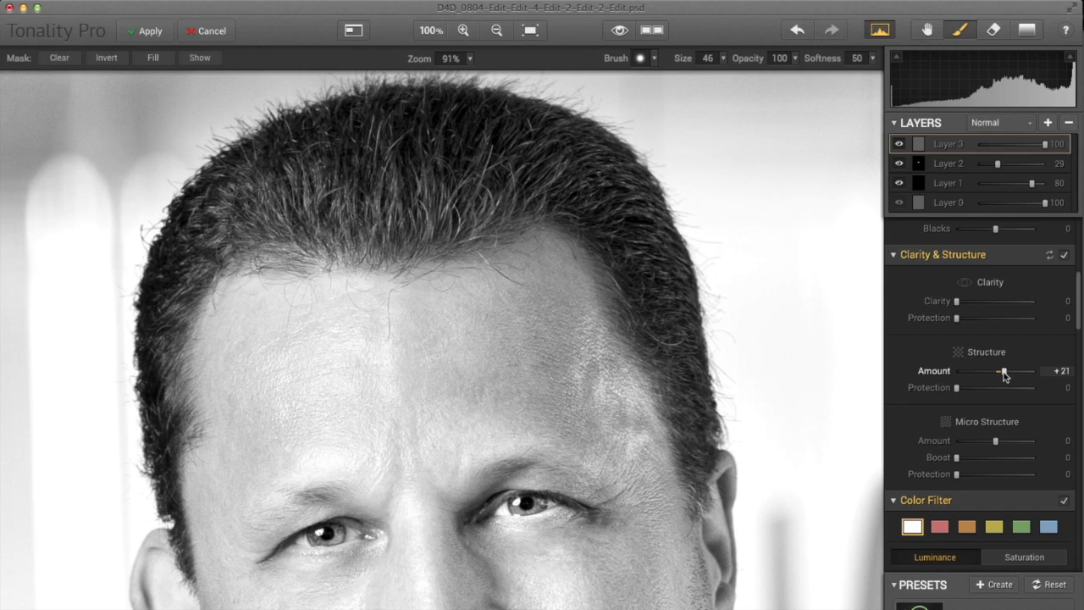
left_click_drag(996, 443, 1005, 443)
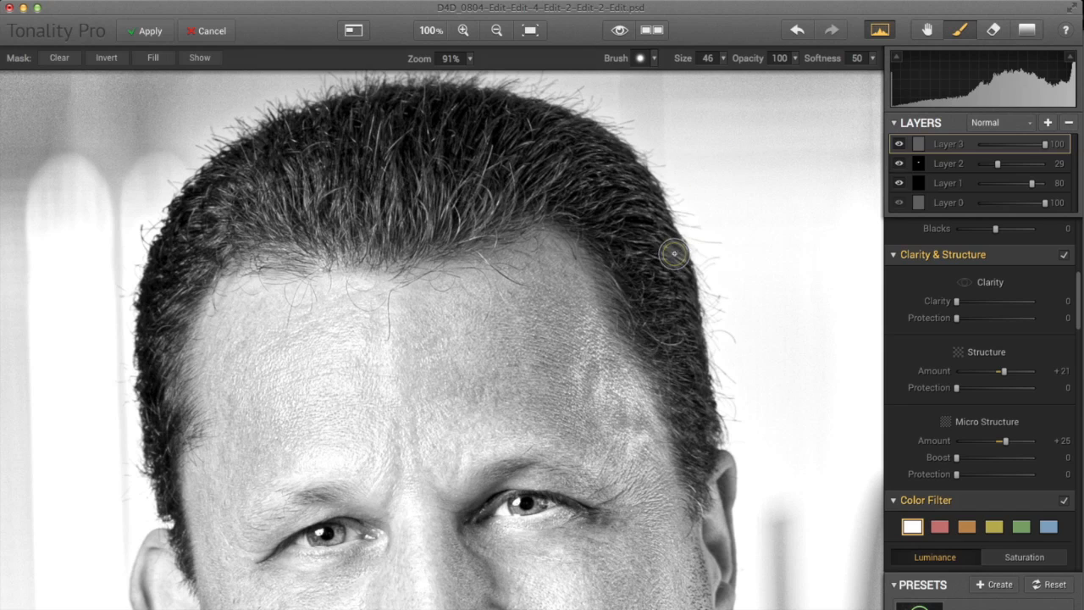
Brush the hair layer's mask over all the hair at size 57 and lower the layer's opacity to 39, comparing it hidden and shown.
key("bracketright")
mouse_move(650, 260)
left_mouse_down()
mouse_move(630, 217)
mouse_move(575, 167)
mouse_move(504, 136)
mouse_move(519, 129)
mouse_move(431, 119)
mouse_move(340, 134)
mouse_move(361, 119)
mouse_move(280, 150)
mouse_move(442, 129)
mouse_move(425, 153)
mouse_move(346, 182)
mouse_move(559, 198)
mouse_move(359, 164)
mouse_move(564, 175)
mouse_move(405, 191)
mouse_move(469, 221)
mouse_move(332, 224)
mouse_move(358, 167)
mouse_move(274, 180)
mouse_move(290, 153)
mouse_move(224, 198)
mouse_move(197, 237)
mouse_move(205, 158)
mouse_move(223, 185)
mouse_move(200, 201)
mouse_move(160, 271)
mouse_move(144, 327)
mouse_move(154, 299)
mouse_move(169, 301)
mouse_move(148, 427)
mouse_move(183, 234)
mouse_move(489, 185)
mouse_move(576, 199)
mouse_move(626, 241)
mouse_move(695, 420)
mouse_move(686, 327)
mouse_move(625, 176)
mouse_move(513, 118)
mouse_move(416, 97)
mouse_move(343, 114)
mouse_move(214, 191)
mouse_move(156, 345)
mouse_move(164, 508)
left_mouse_up()
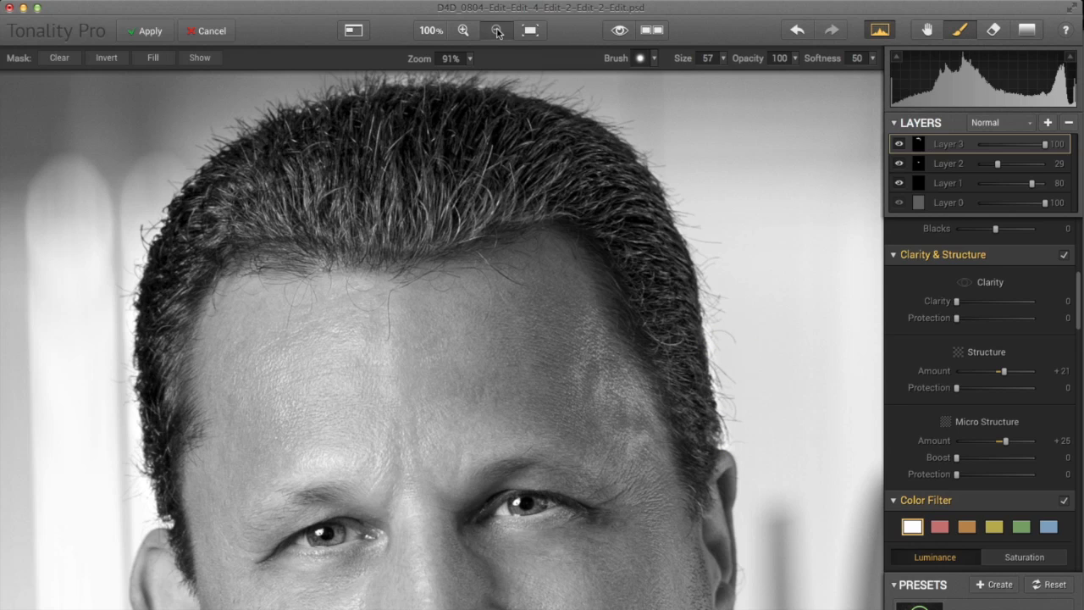
left_click(497, 30)
left_click(497, 31)
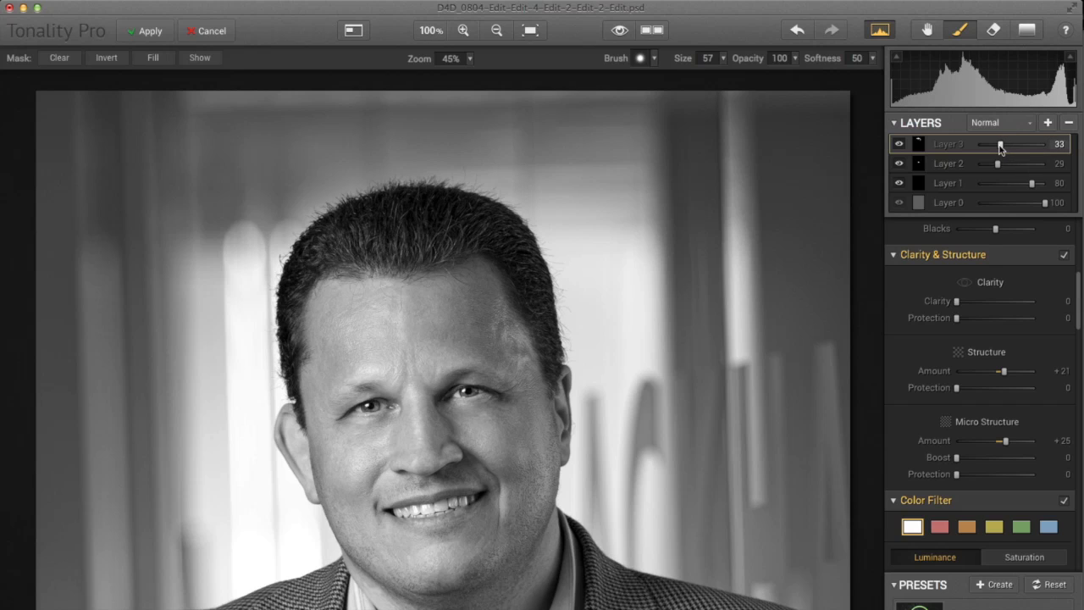
left_click(899, 145)
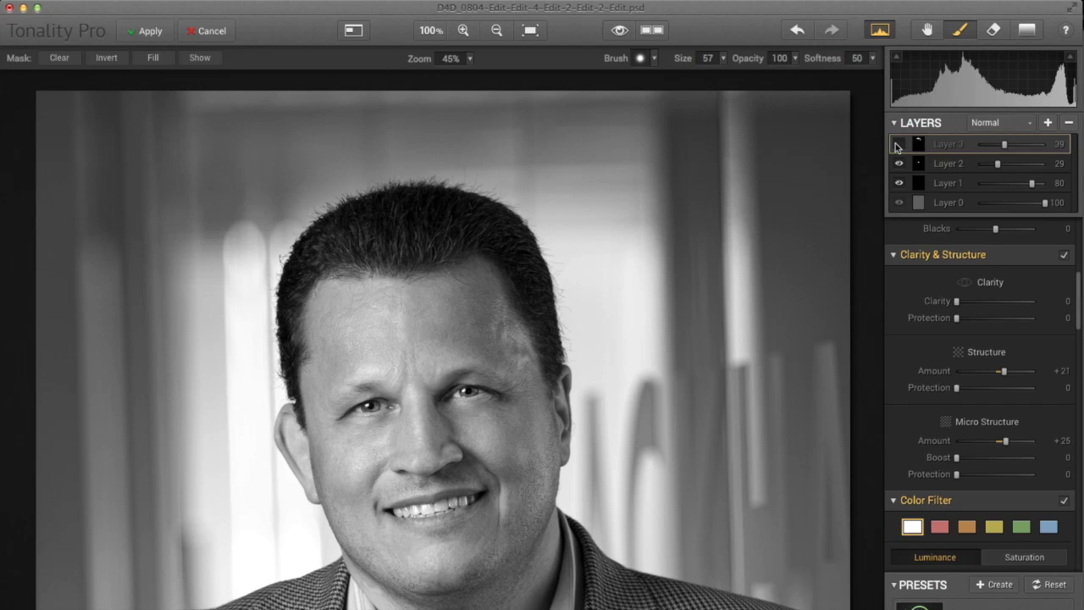
left_click(899, 145)
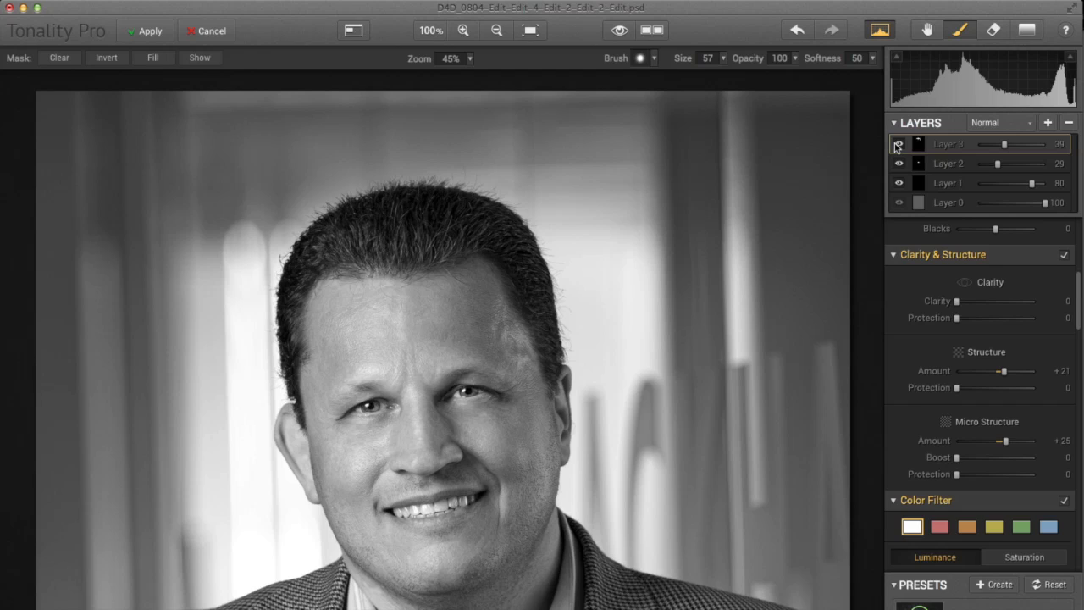
Add a new layer with standard exposure +11, Clarity +12, Structure amount +17 and Micro Structure amount +13.
left_click(1048, 124)
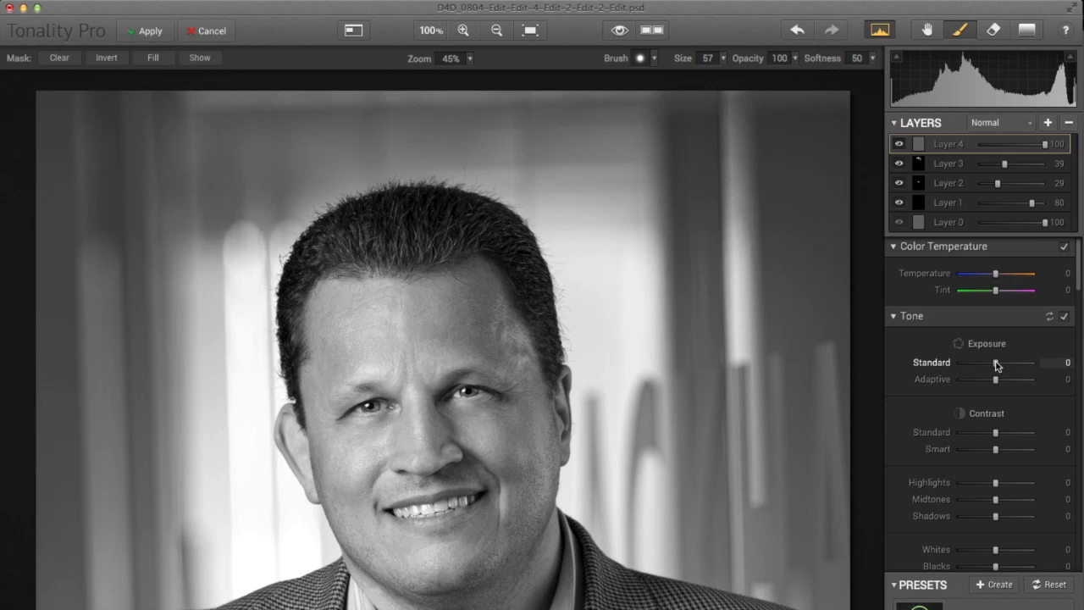
left_click_drag(997, 364, 1001, 364)
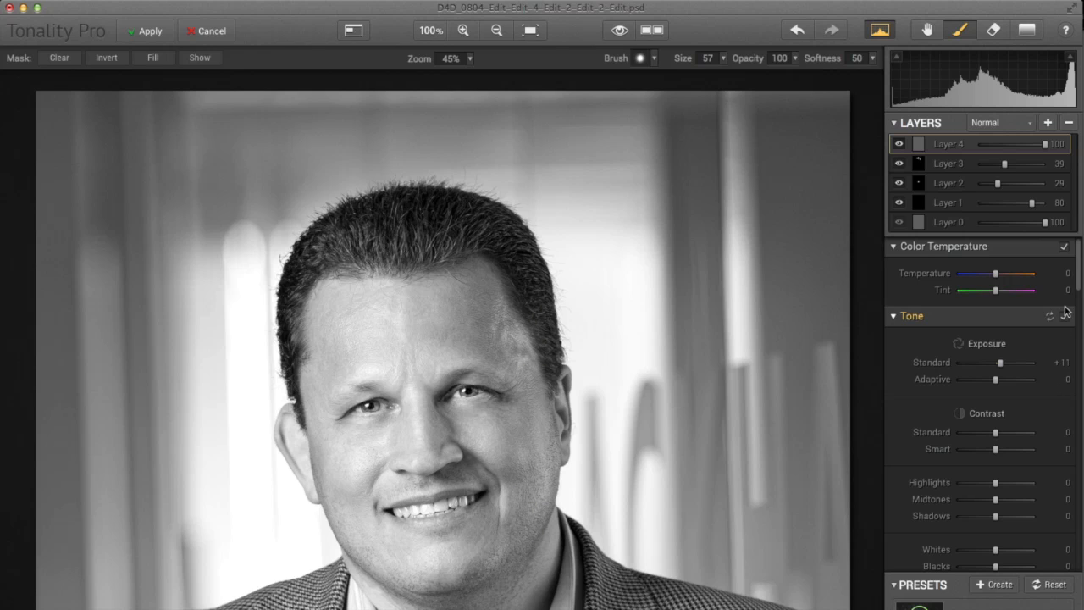
scroll(1029, 355, "down", 10)
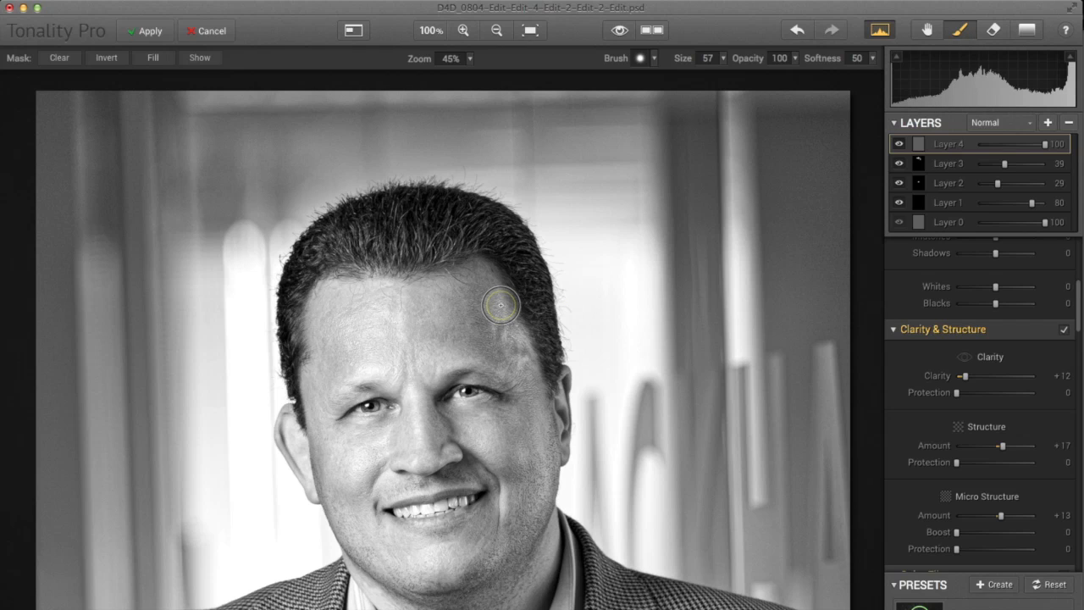
Brush the new layer's mask down the right side of the face at size 79, erase the spill over the jacket, and lower layer opacity to 87.
key("bracketright")
key("bracketright")
mouse_move(506, 283)
left_mouse_down()
mouse_move(540, 431)
mouse_move(519, 564)
mouse_move(496, 576)
mouse_move(495, 560)
mouse_move(549, 523)
left_mouse_up()
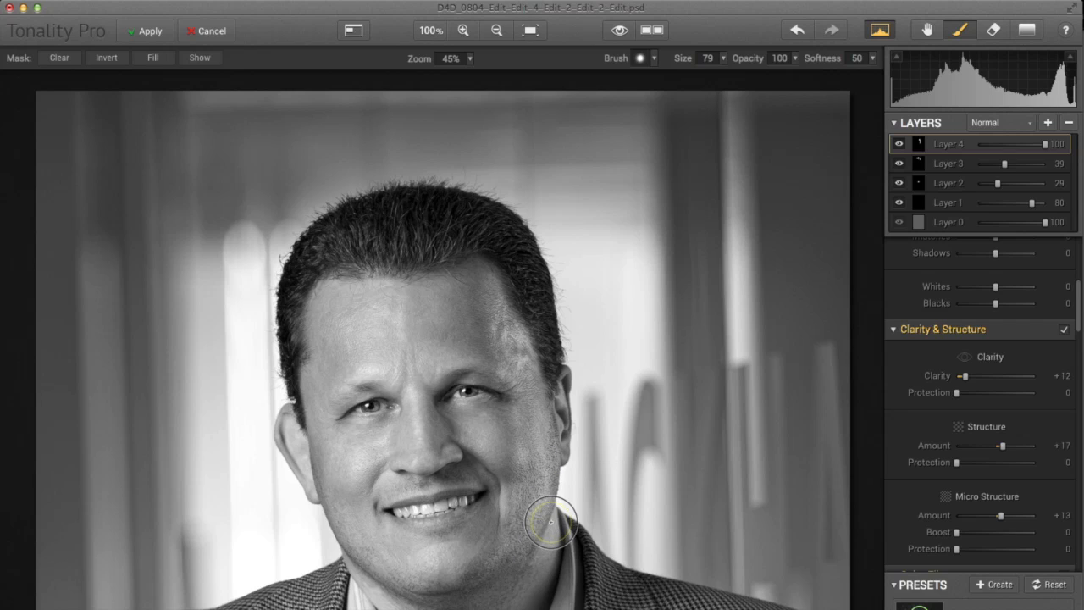
left_click(993, 30)
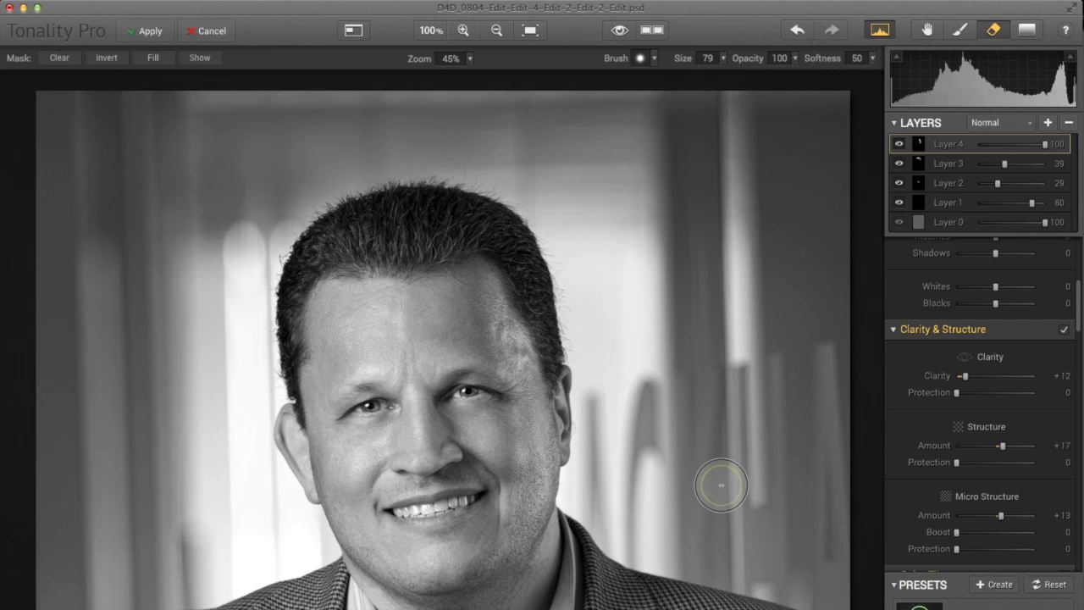
mouse_move(601, 563)
left_mouse_down()
mouse_move(559, 567)
mouse_move(605, 437)
mouse_move(589, 433)
mouse_move(577, 352)
mouse_move(549, 287)
mouse_move(528, 292)
mouse_move(470, 356)
mouse_move(491, 396)
mouse_move(474, 528)
mouse_move(481, 576)
mouse_move(537, 602)
mouse_move(597, 525)
left_mouse_up()
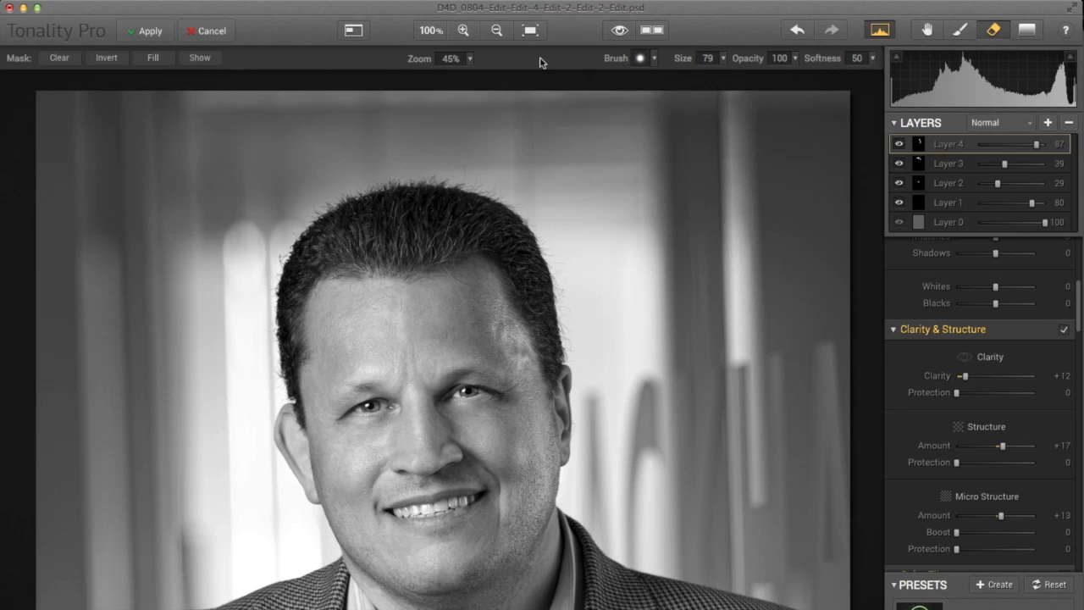
Add another new layer for the whole portrait and collapse its adjustment groups from Color Temperature through Glow.
left_click(496, 31)
left_click(496, 32)
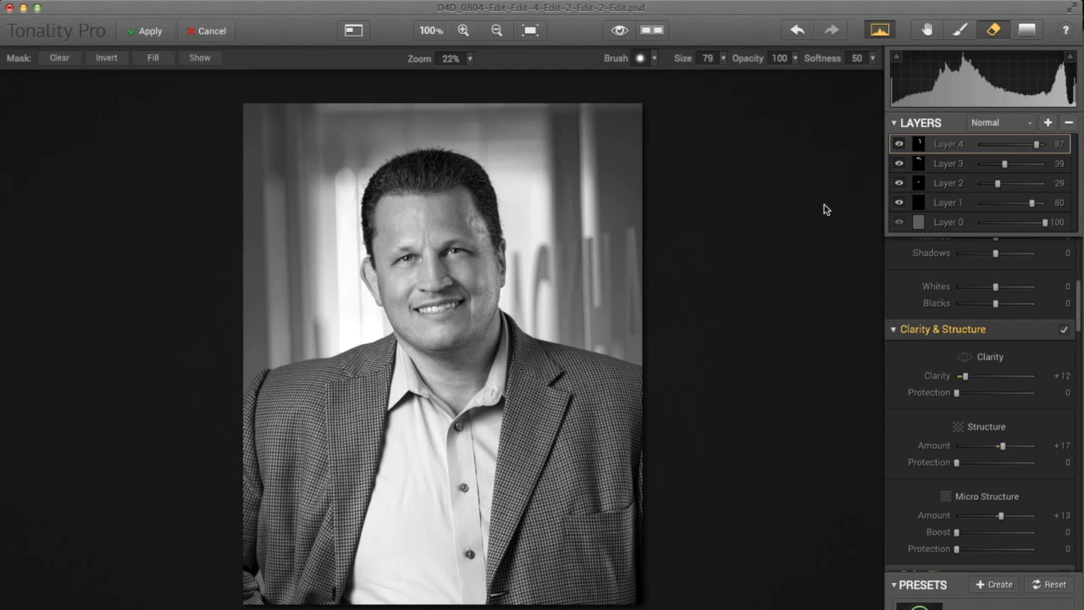
left_click(928, 31)
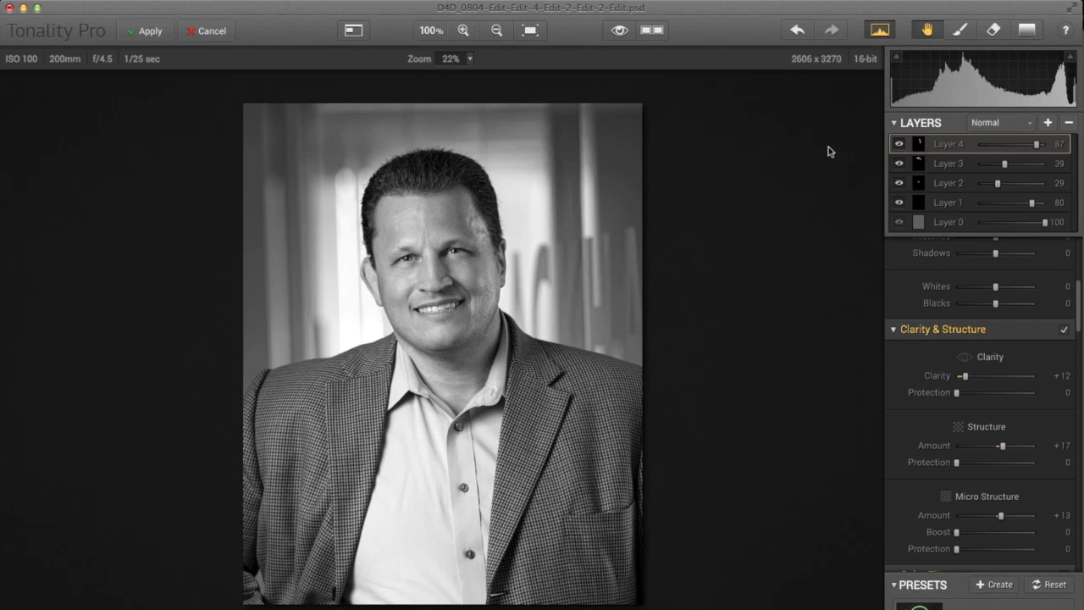
left_click(1048, 123)
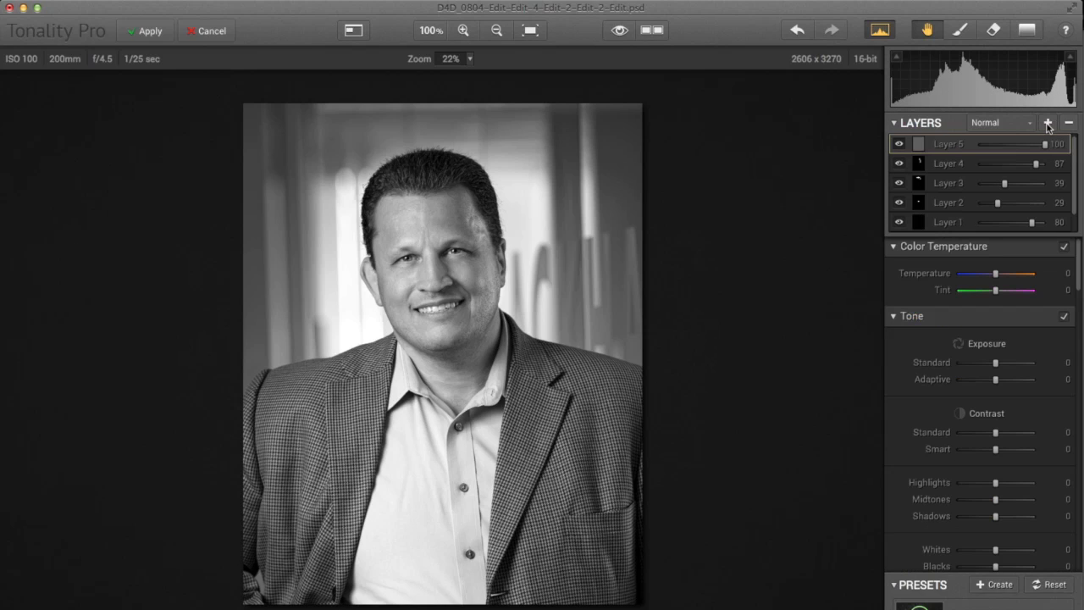
left_click(891, 316)
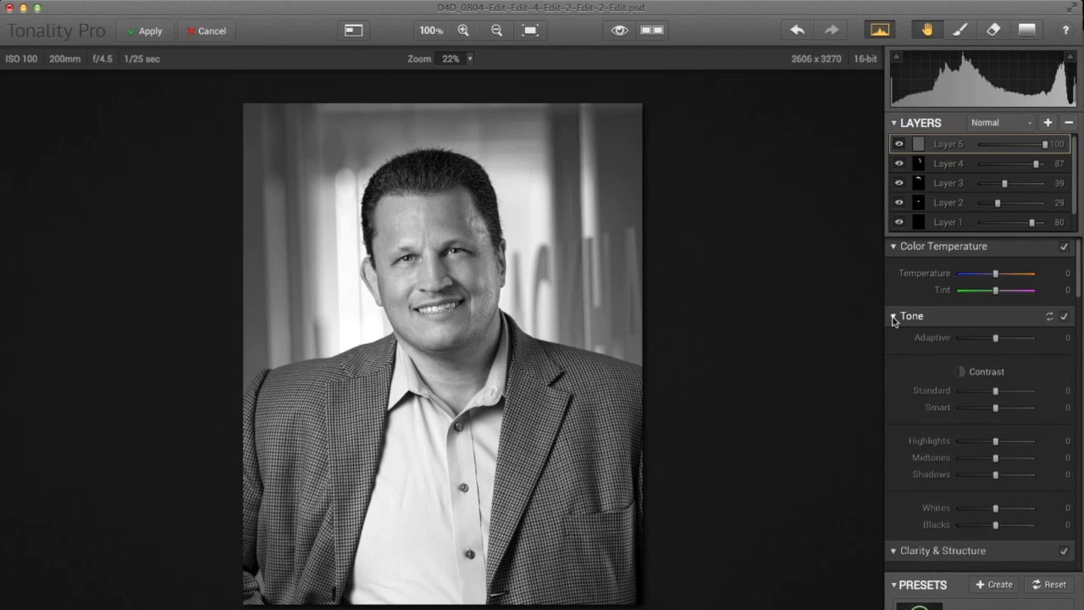
left_click(893, 245)
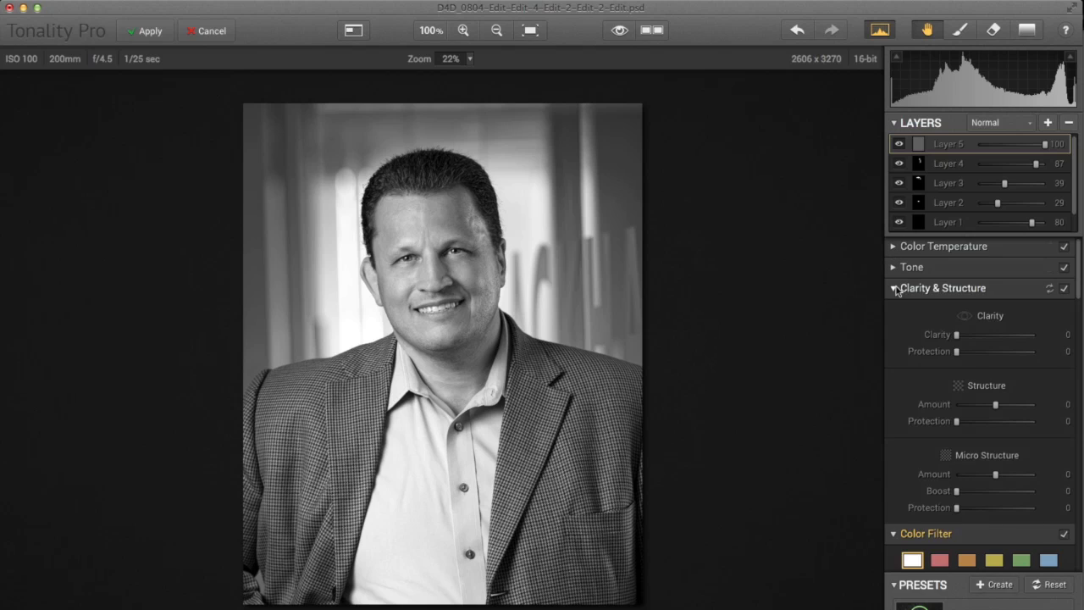
left_click(893, 288)
left_click(892, 309)
left_click(892, 329)
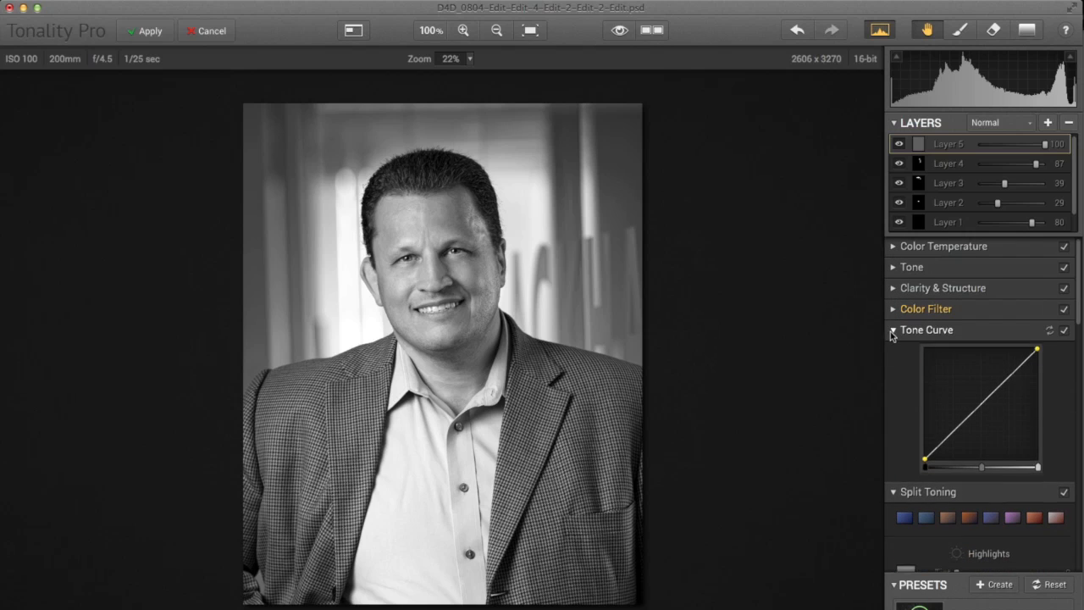
left_click(893, 351)
left_click(893, 373)
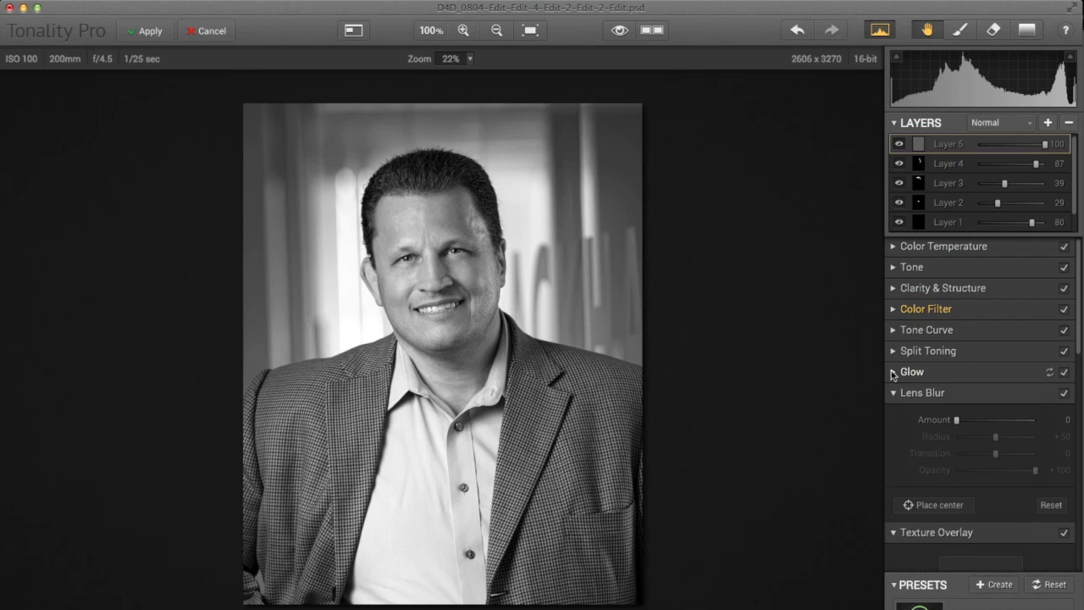
Add a vignette with amount -69, size +31 and feather +35, centred just below the man's mouth.
scroll(1078, 356, "down", 8)
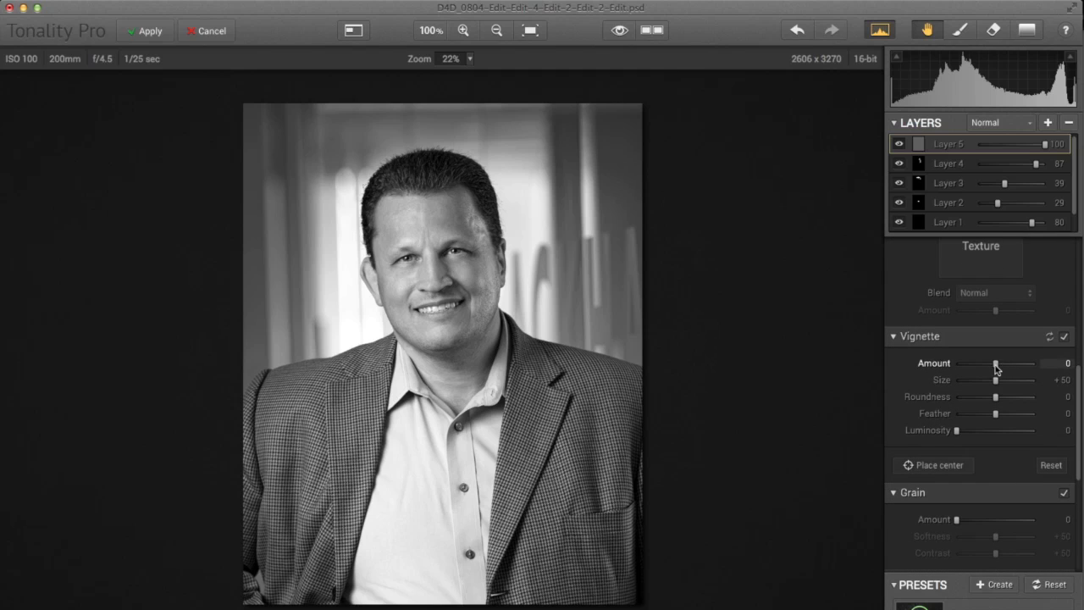
left_click_drag(995, 363, 1012, 416)
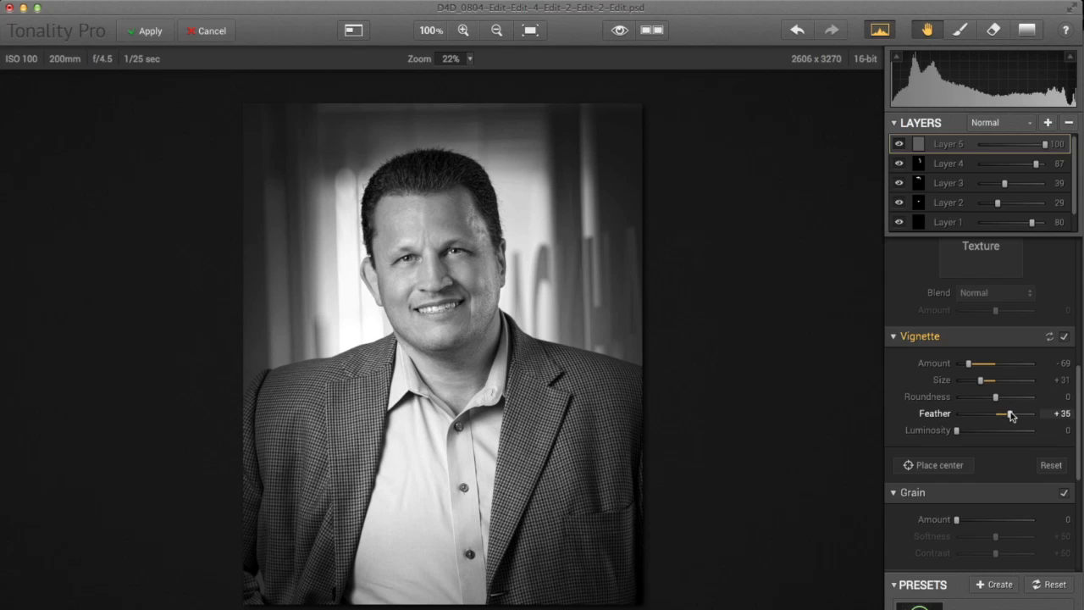
left_click(925, 466)
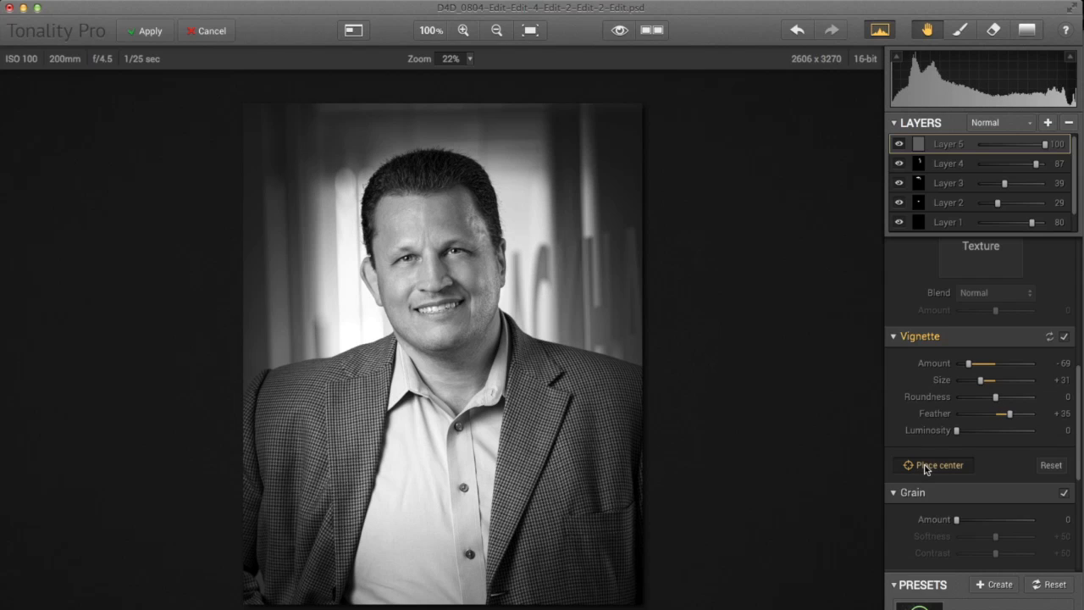
left_click(440, 318)
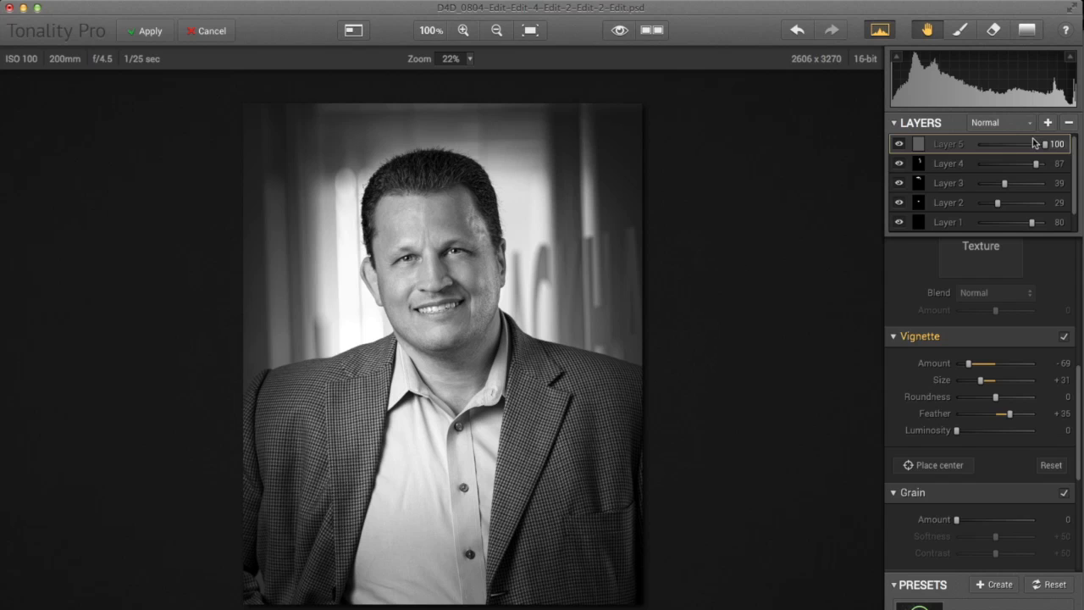
Lower the vignette layer's opacity to 75 and apply all the edits to the photo.
mouse_move(1046, 144)
left_mouse_down()
mouse_move(970, 141)
mouse_move(1042, 145)
mouse_move(1030, 145)
left_mouse_up()
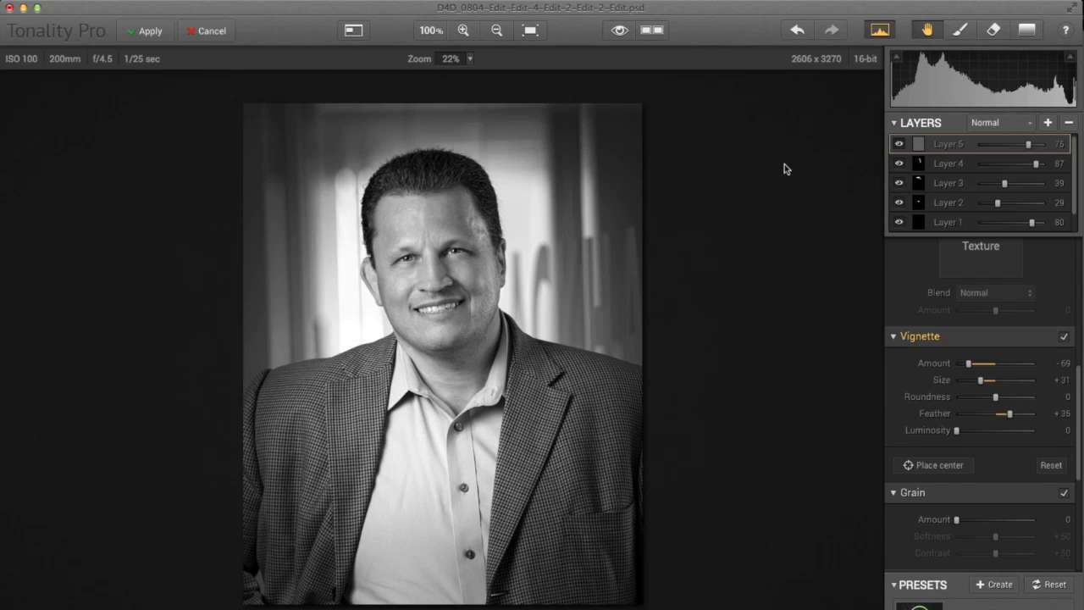
left_click(147, 32)
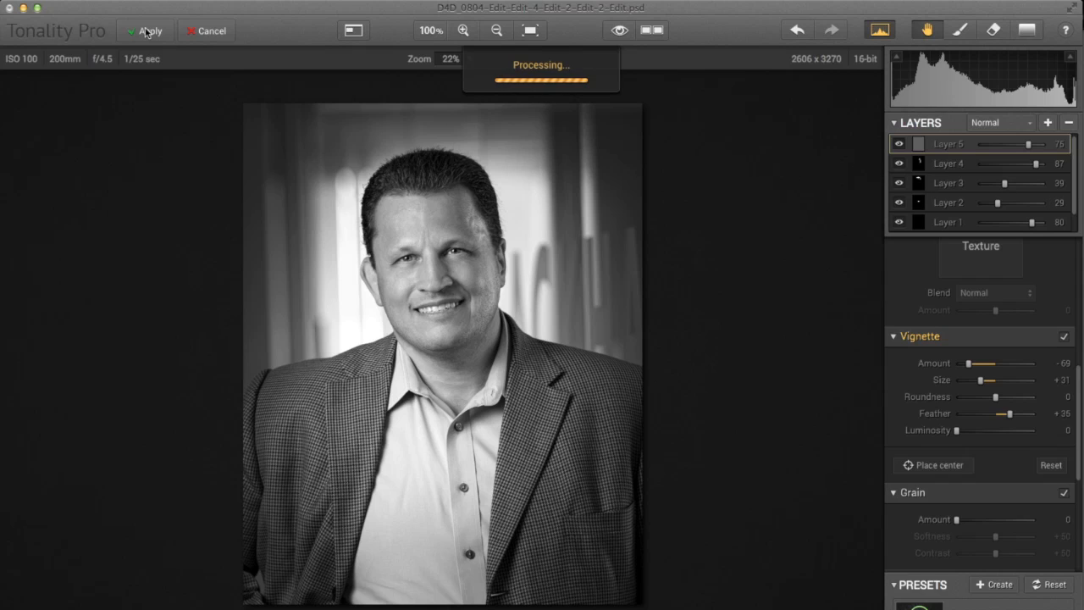